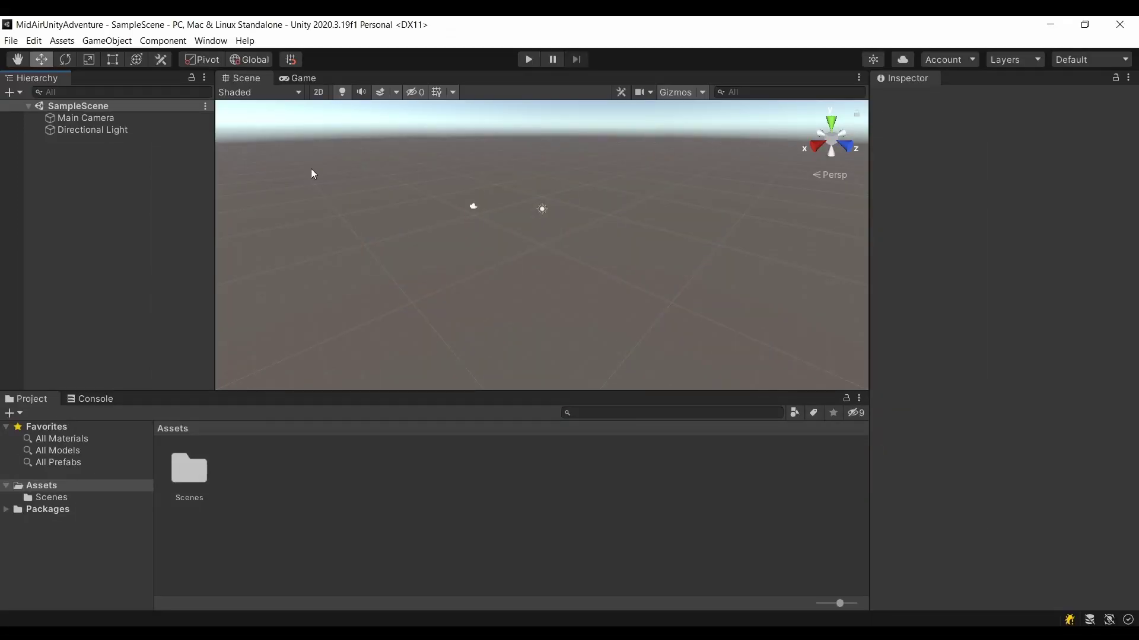
Step: Install the ARCore XR Plugin package from the Unity Registry and close the Package Manager
left_click(211, 40)
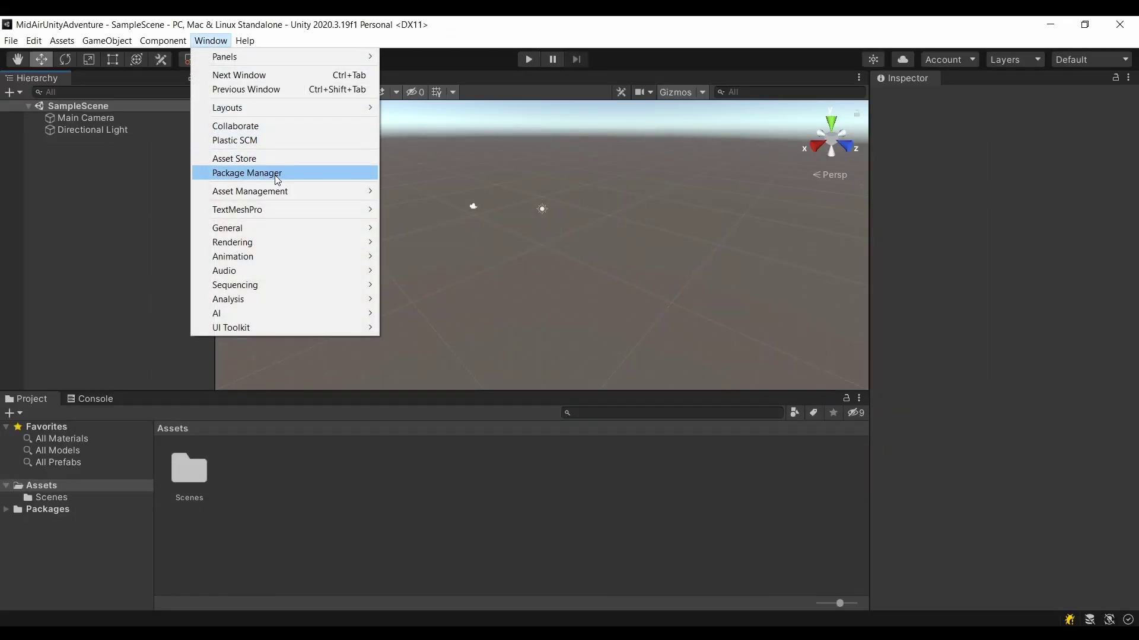
left_click(275, 173)
left_click(456, 186)
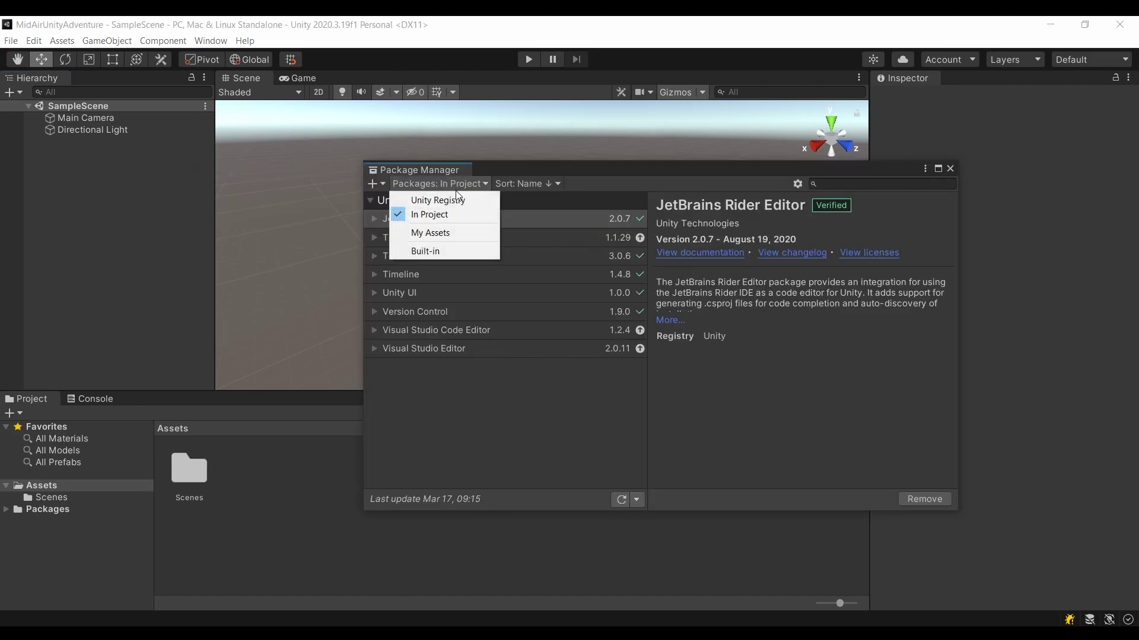
left_click(456, 198)
left_click(707, 180)
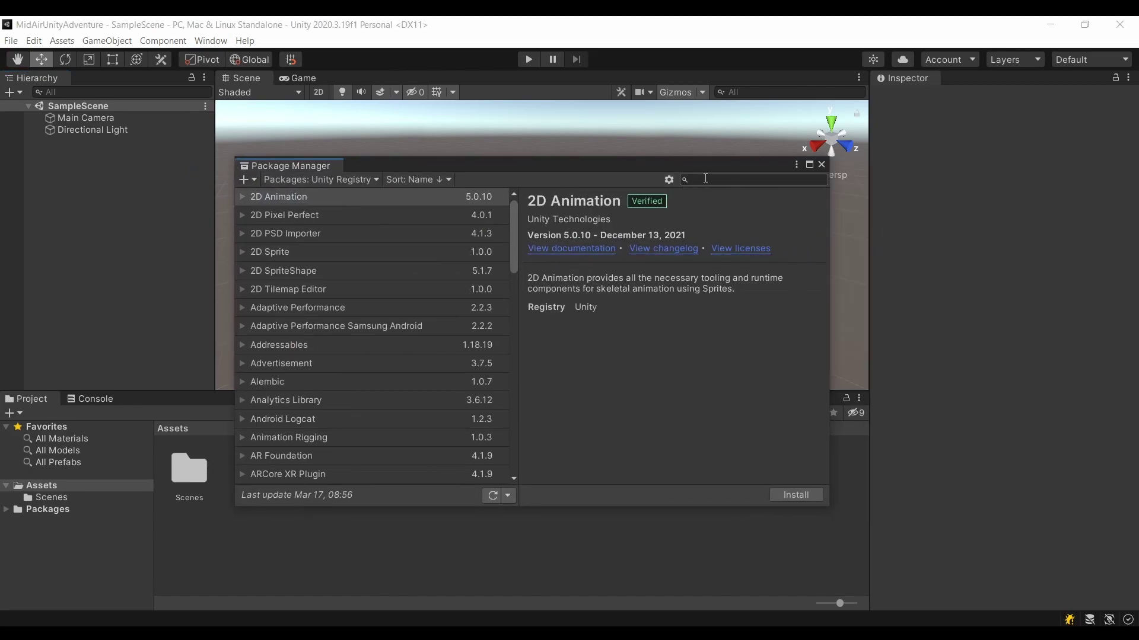
type("ARCore")
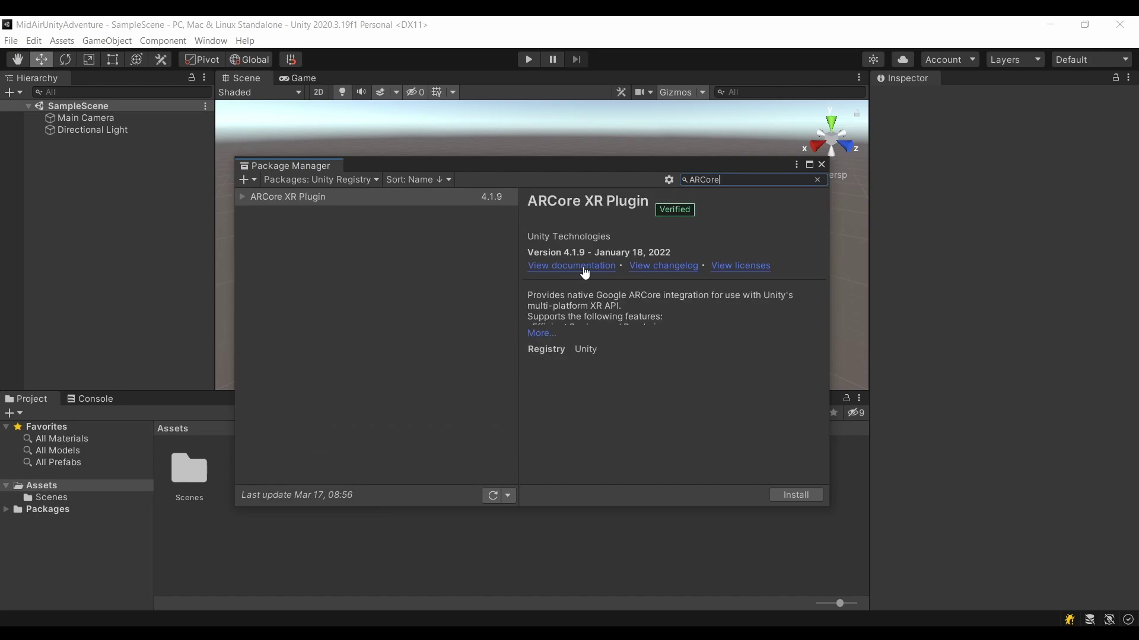
left_click(432, 201)
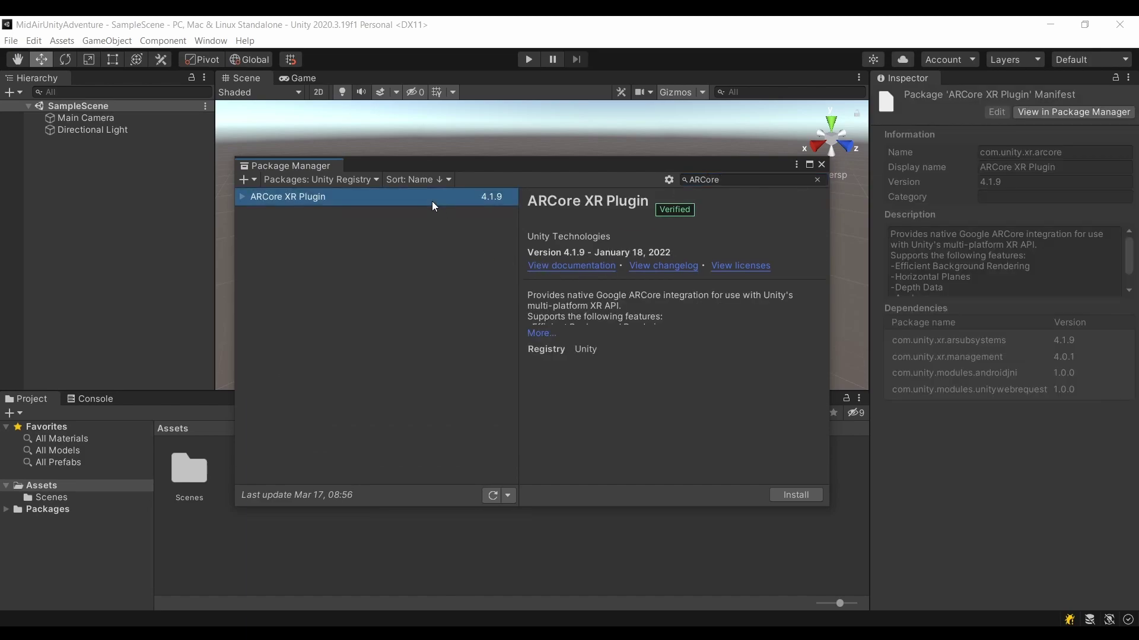
left_click(785, 494)
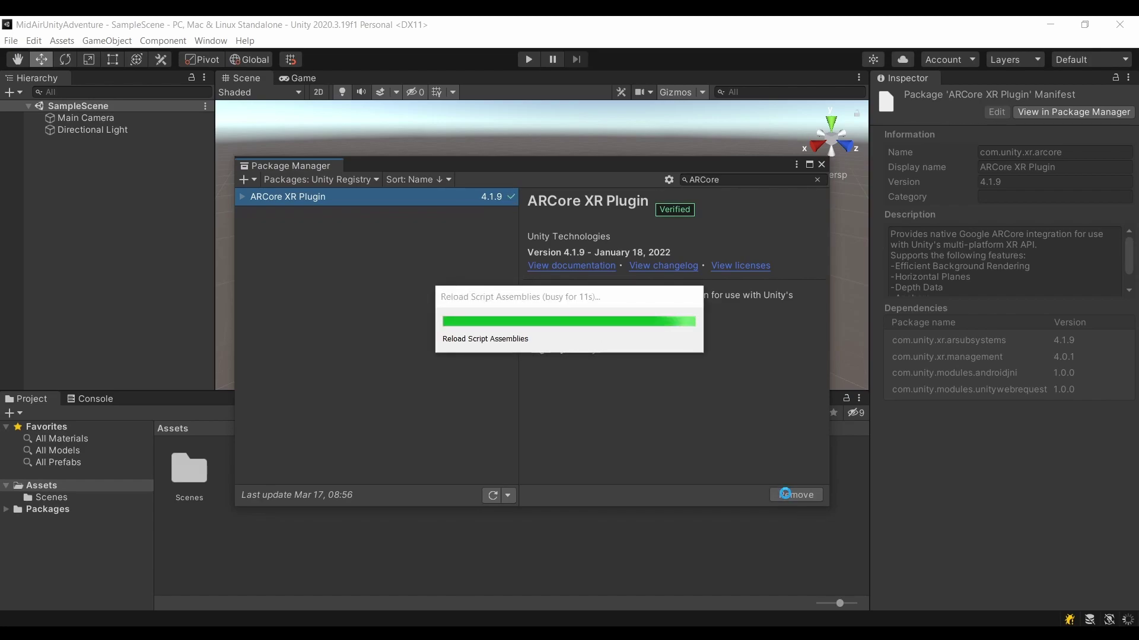
left_click(822, 164)
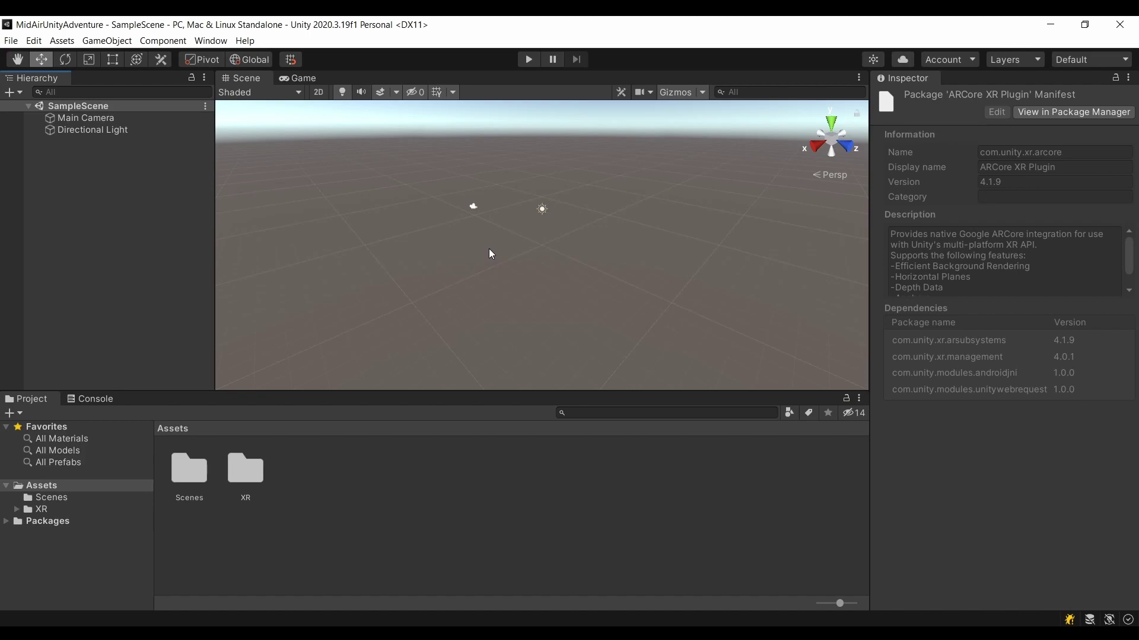
Step: Switch the project's build platform to Android
left_click(10, 40)
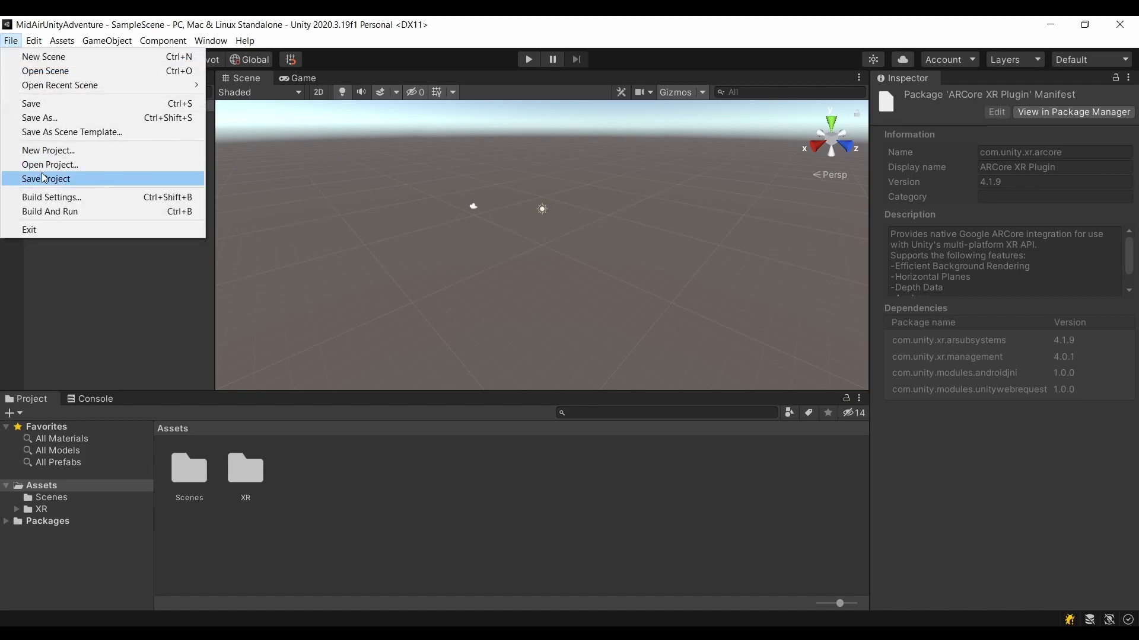
left_click(56, 200)
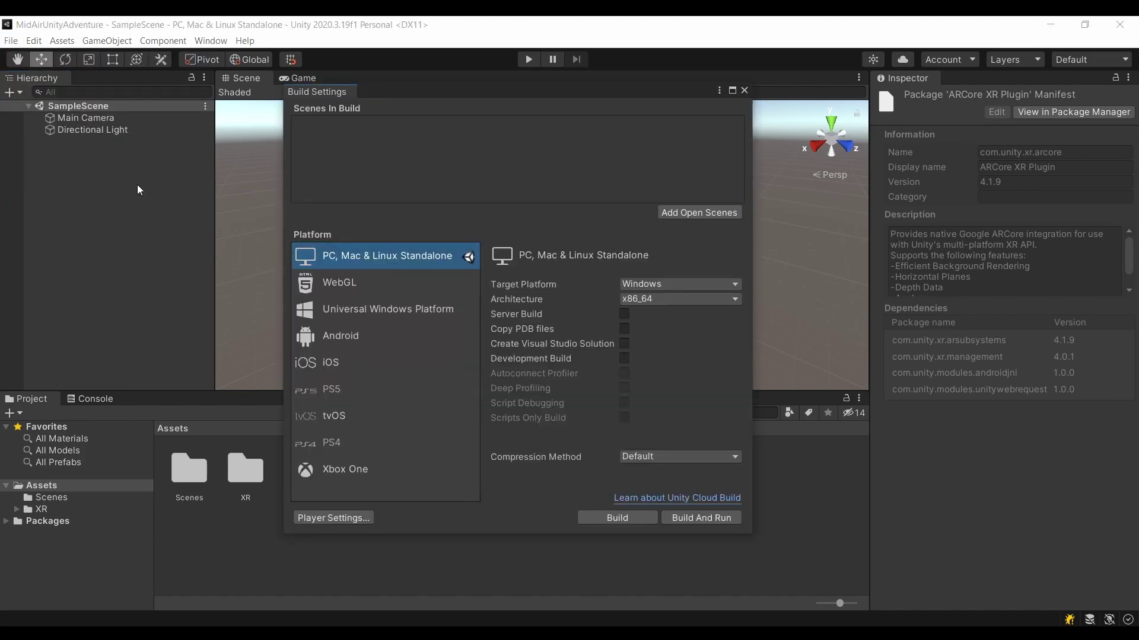
left_click(365, 337)
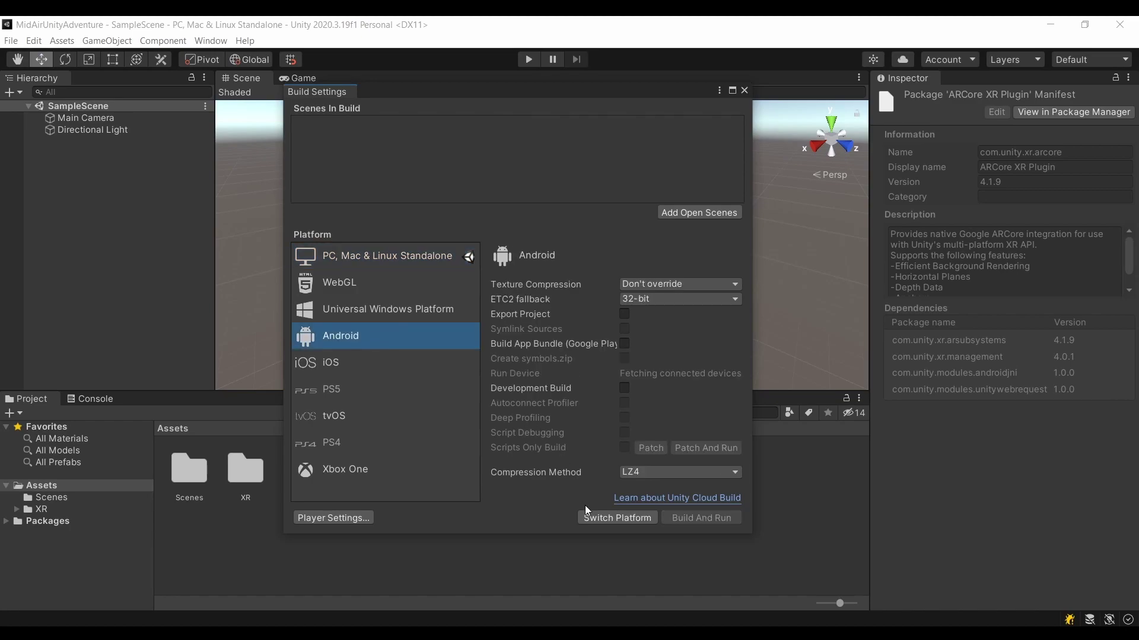
left_click(593, 518)
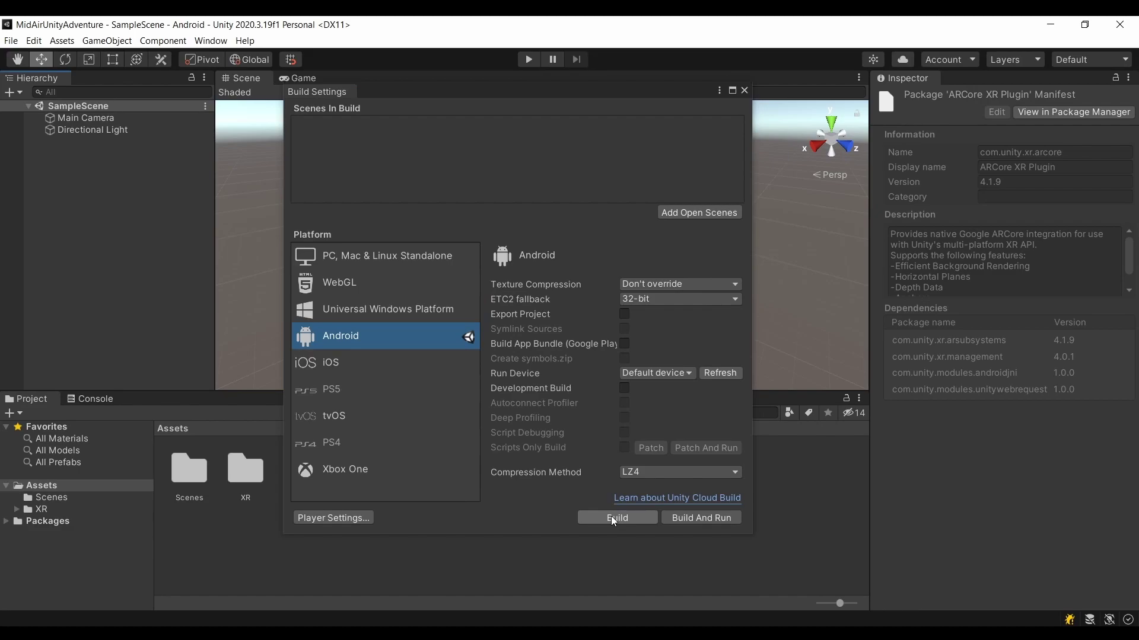
Step: Remove Vulkan from the Graphics APIs list in the Android player settings
left_click(367, 517)
left_click(125, 212)
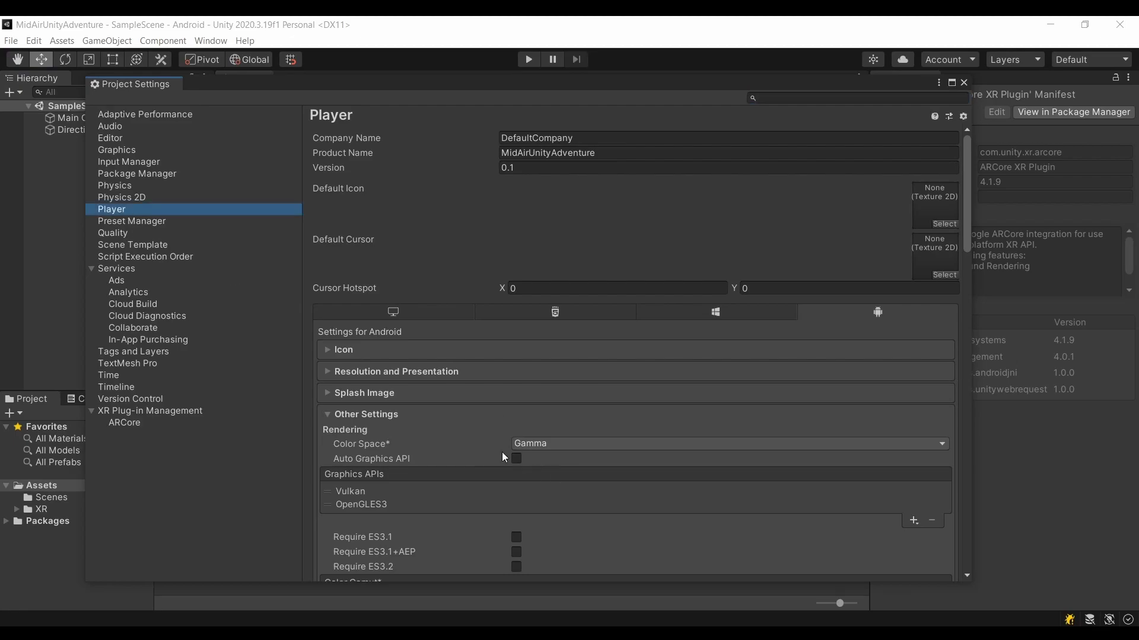
scroll(387, 430, "down", 1)
scroll(387, 429, "down", 1)
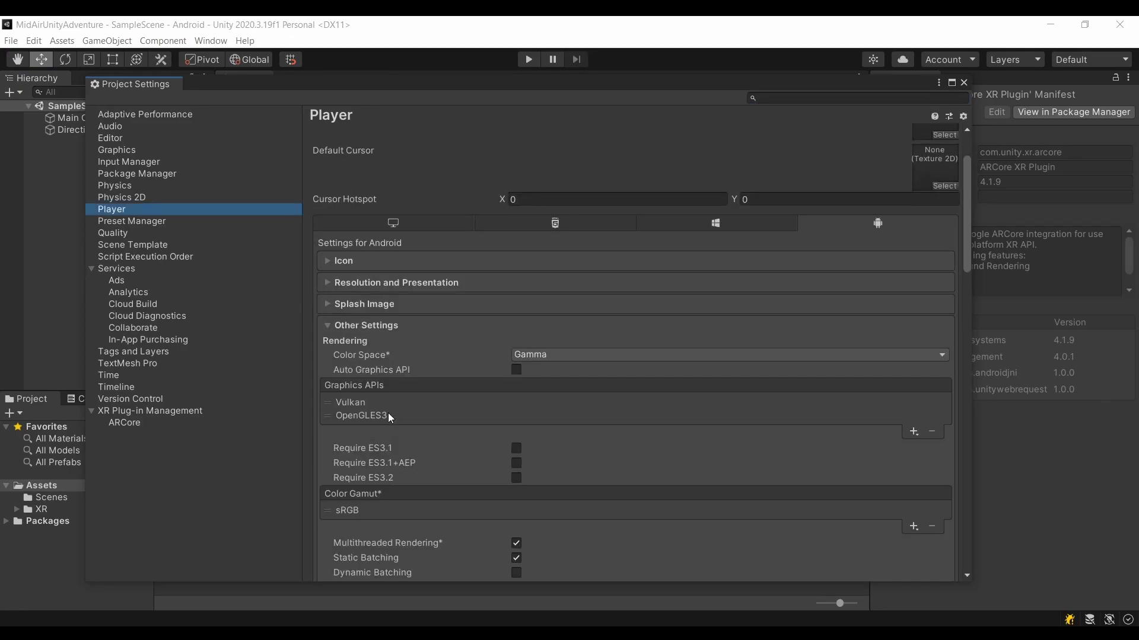
left_click(393, 402)
left_click(934, 432)
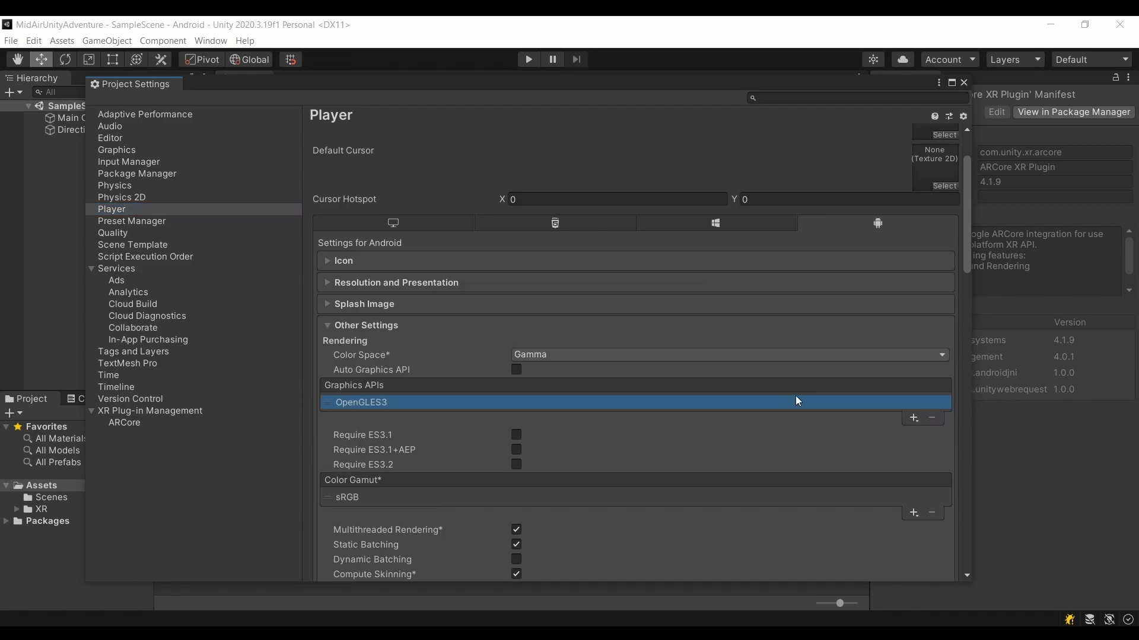
Step: Set the minimum API level to Android 8.0 'Oreo' (API level 26) and the scripting backend to IL2CPP
scroll(795, 396, "down", 8)
scroll(795, 401, "down", 5)
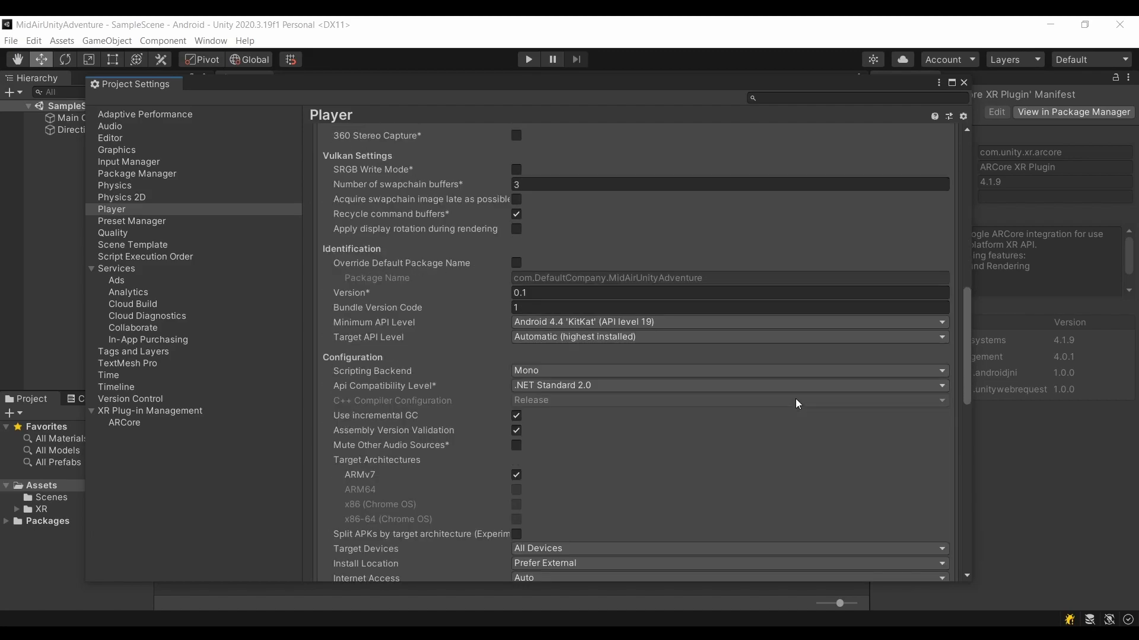
left_click(613, 319)
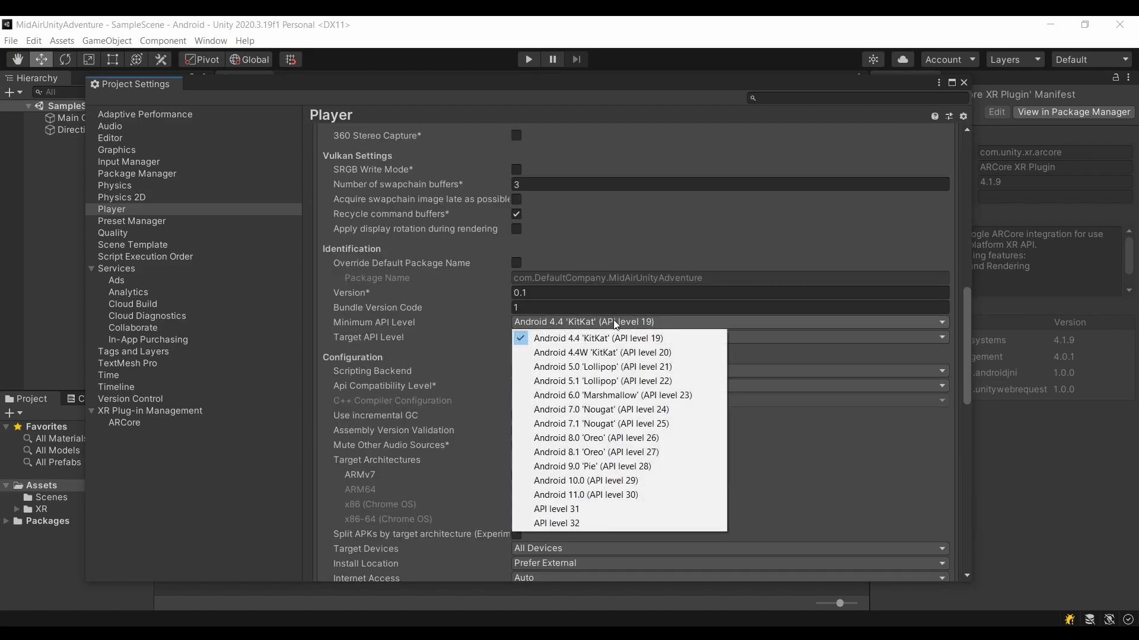
left_click(640, 438)
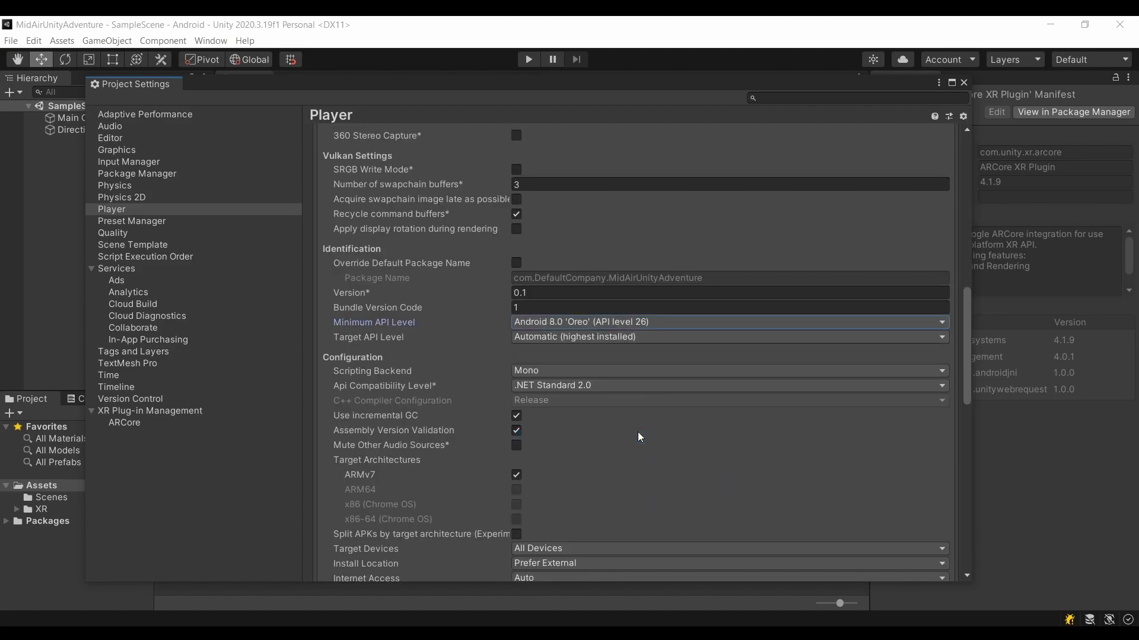
left_click(566, 371)
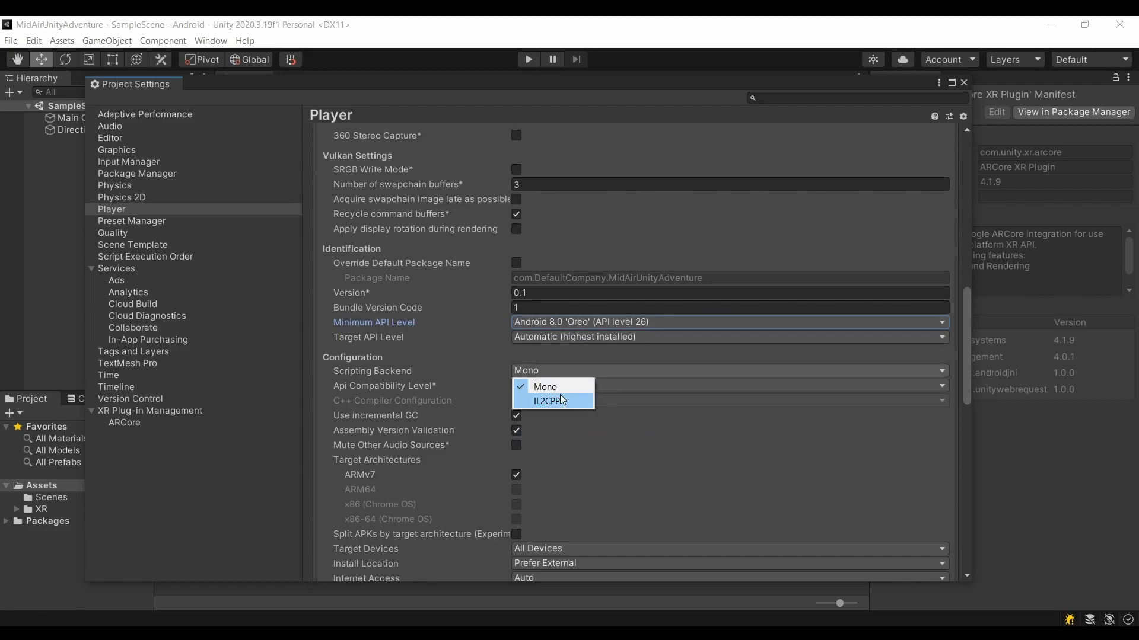
left_click(562, 401)
Step: Set the API compatibility level to .NET 4.x, enable the ARM64 target architecture, and close the project and build settings
left_click(564, 385)
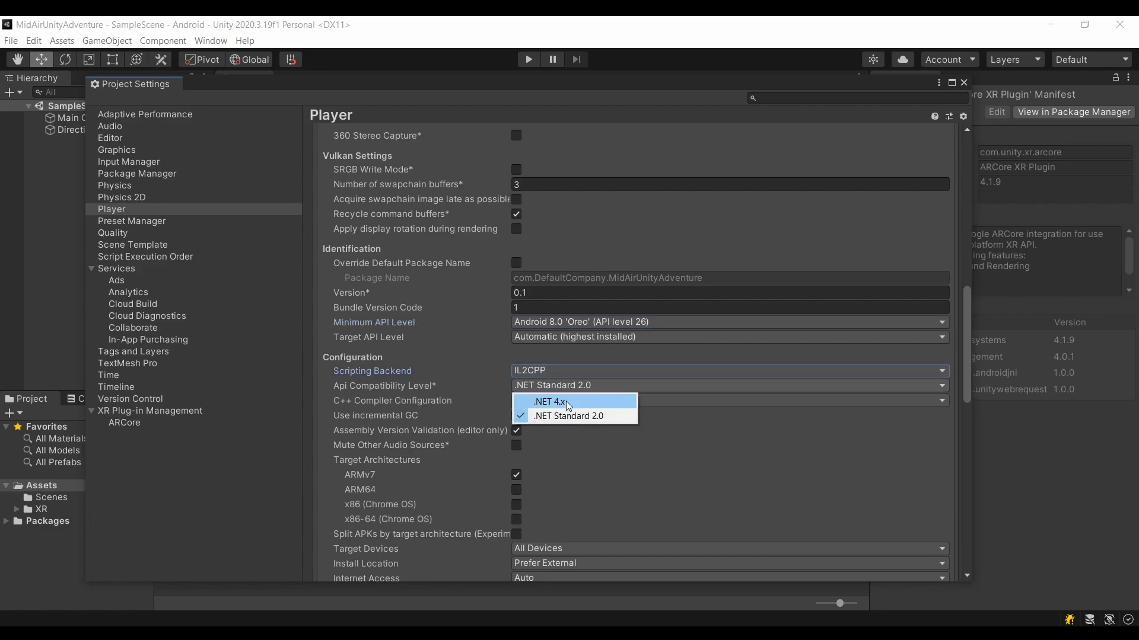
left_click(568, 403)
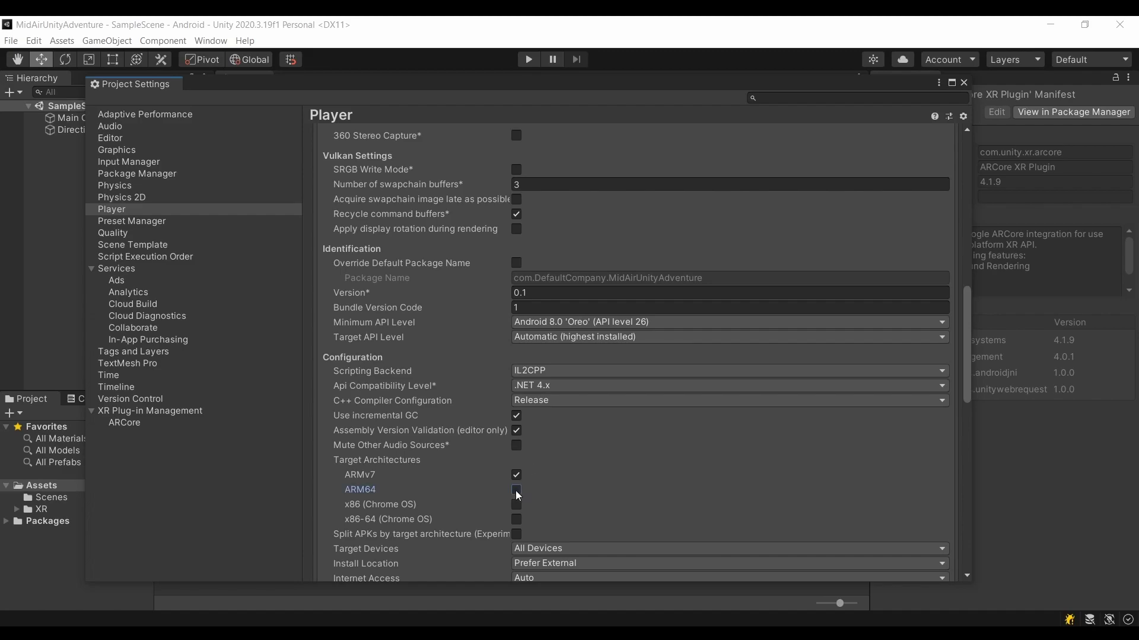
left_click(964, 82)
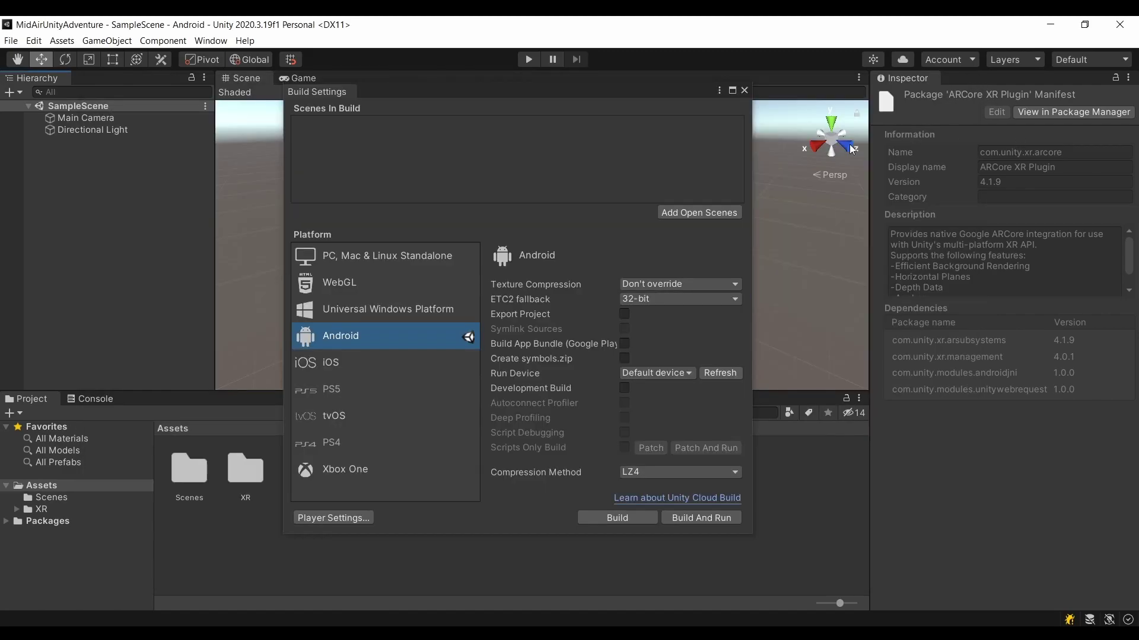
left_click(745, 88)
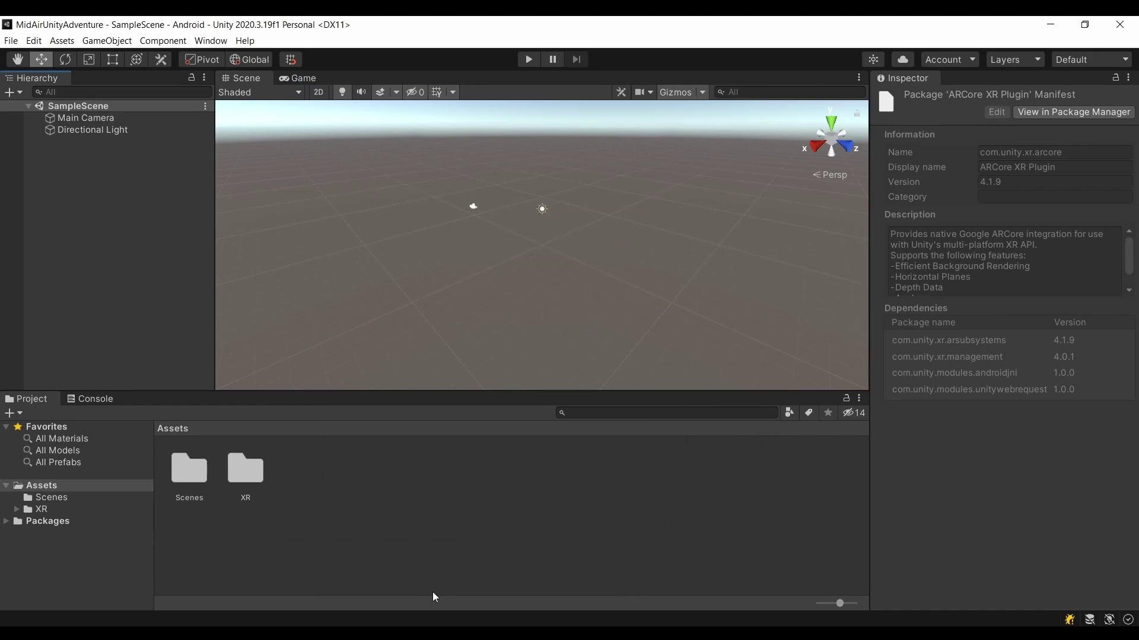
Step: Switch to the browser and download the Vuforia Engine 10.5 package for Unity from the developer portal, agreeing to the software license
key("alt+Tab")
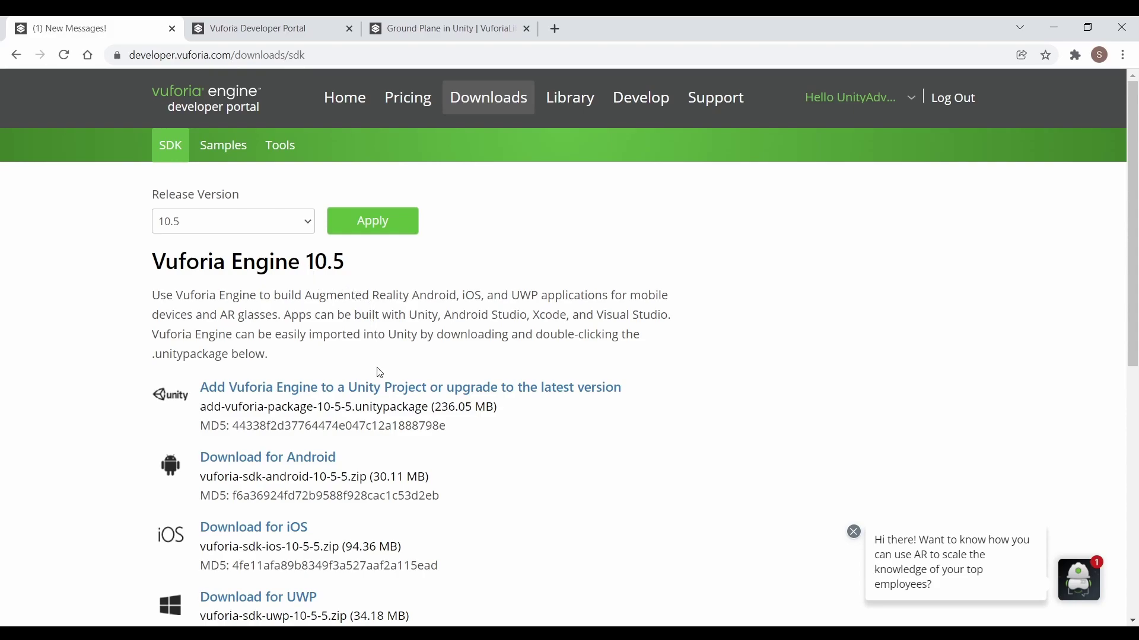
left_click(384, 386)
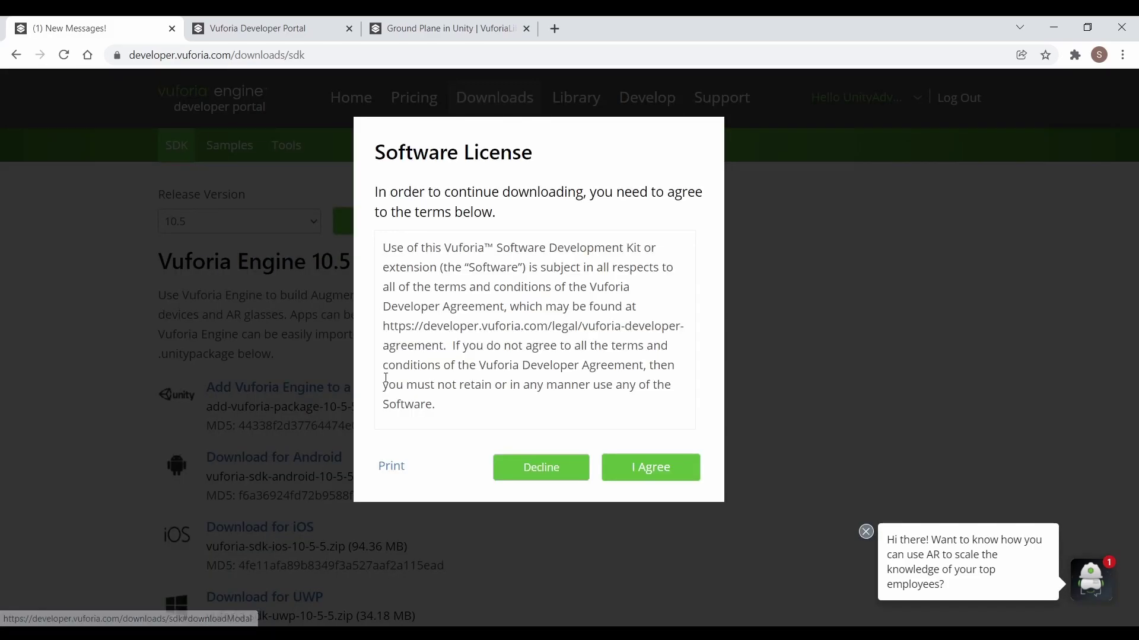
left_click(630, 462)
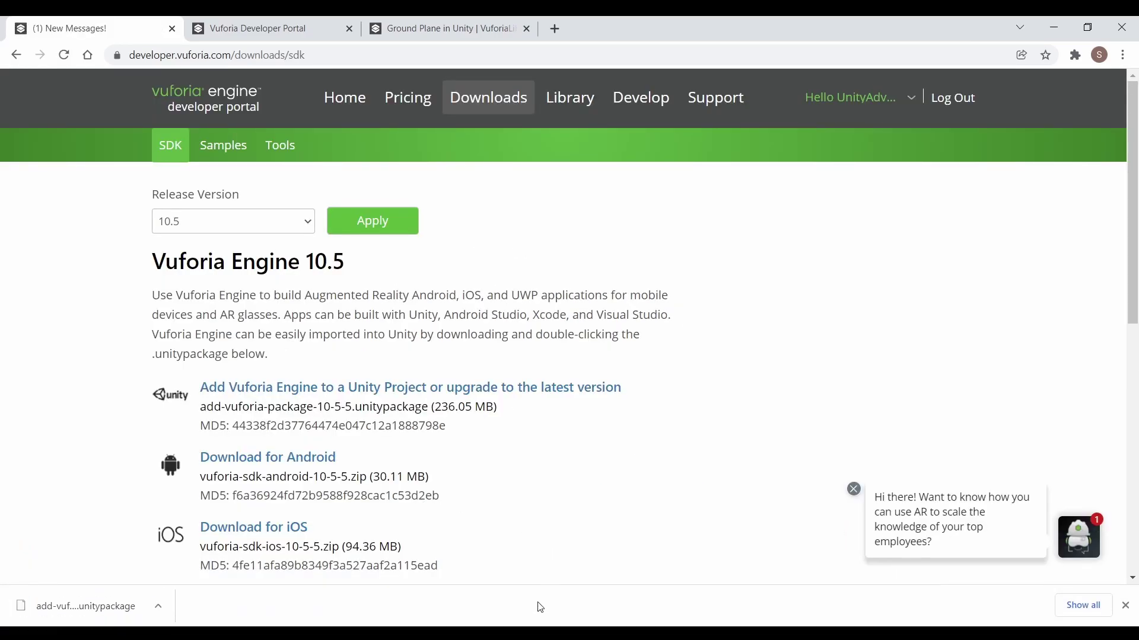
Step: Switch back to Unity and import all contents of add-vuforia-package-10-5-5.unitypackage from the VuforiaCurso folder, accepting the follow-up dialog
left_click(535, 618)
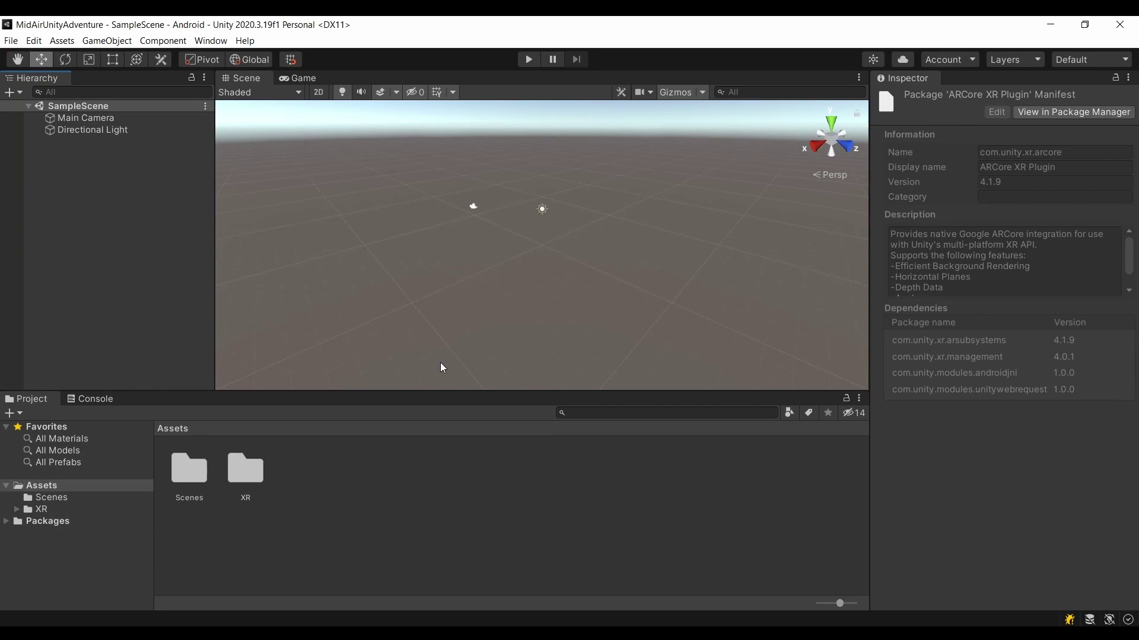
left_click(61, 40)
mouse_move(144, 198)
left_click(313, 200)
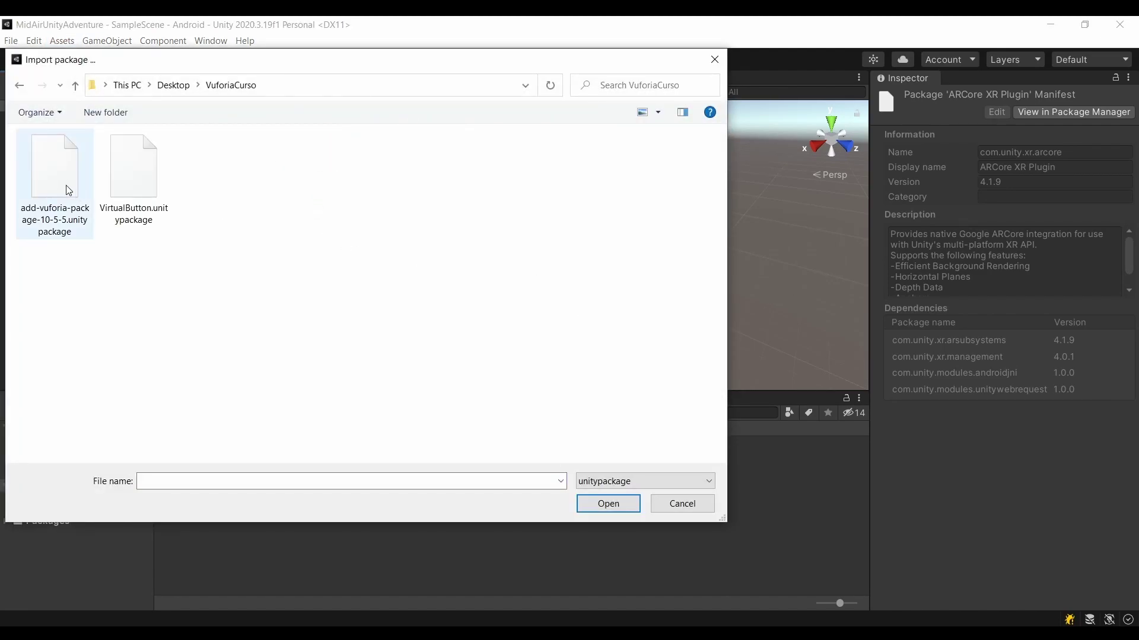
left_click(71, 185)
left_click(604, 503)
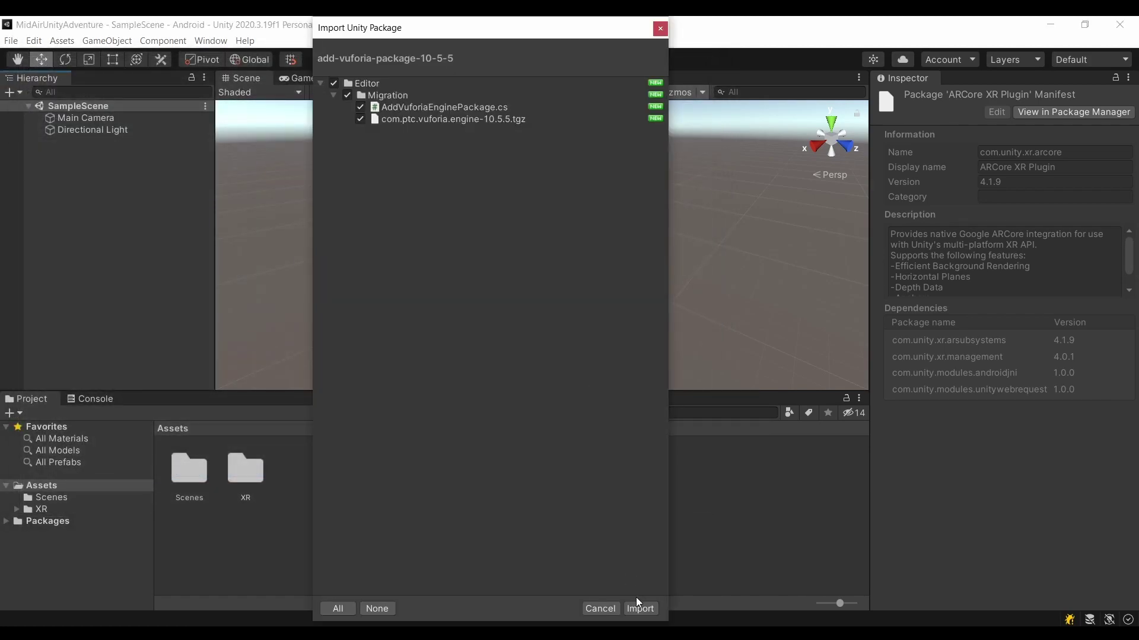
left_click(638, 605)
left_click(602, 369)
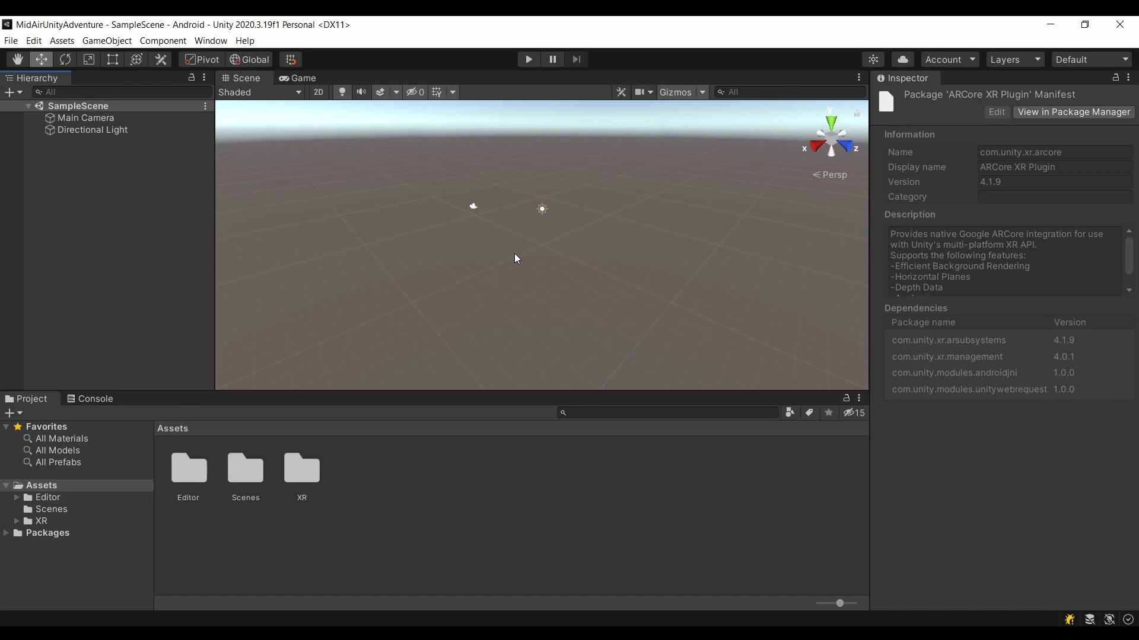
Step: Delete the Main Camera from SampleScene and add a Vuforia Engine AR Camera in its place
left_click(108, 122)
key("Delete")
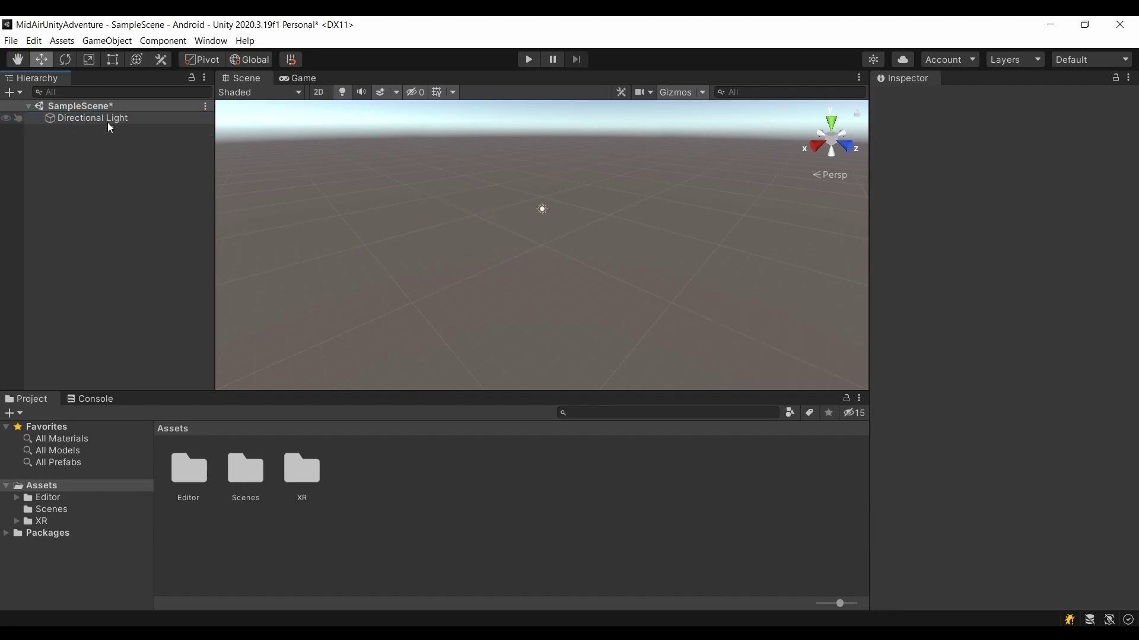
right_click(110, 179)
mouse_move(180, 437)
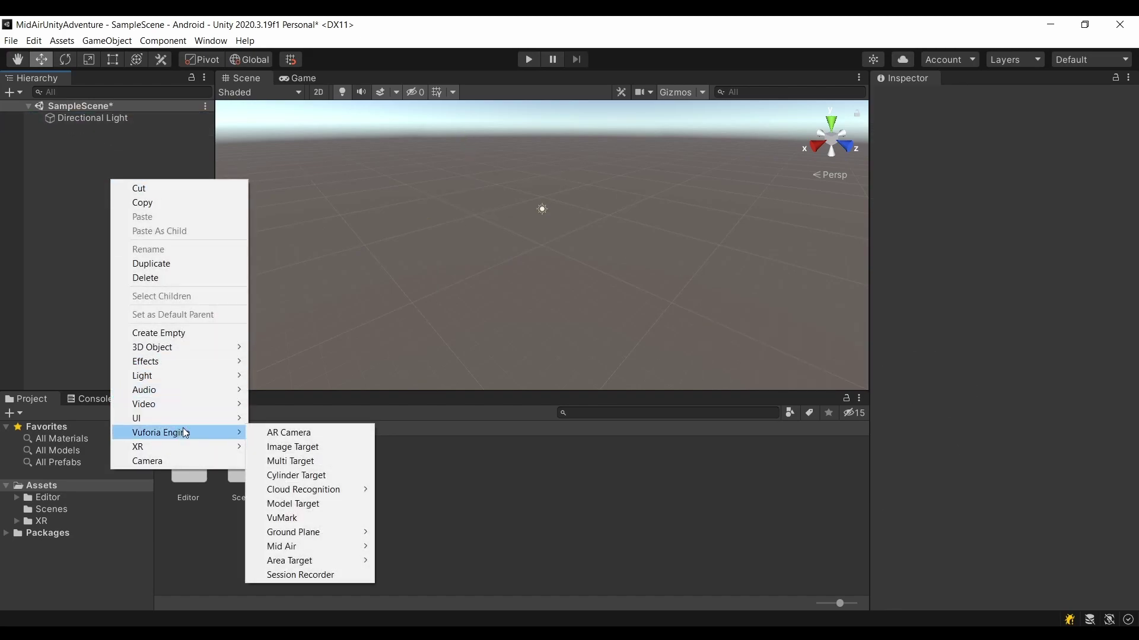
left_click(312, 437)
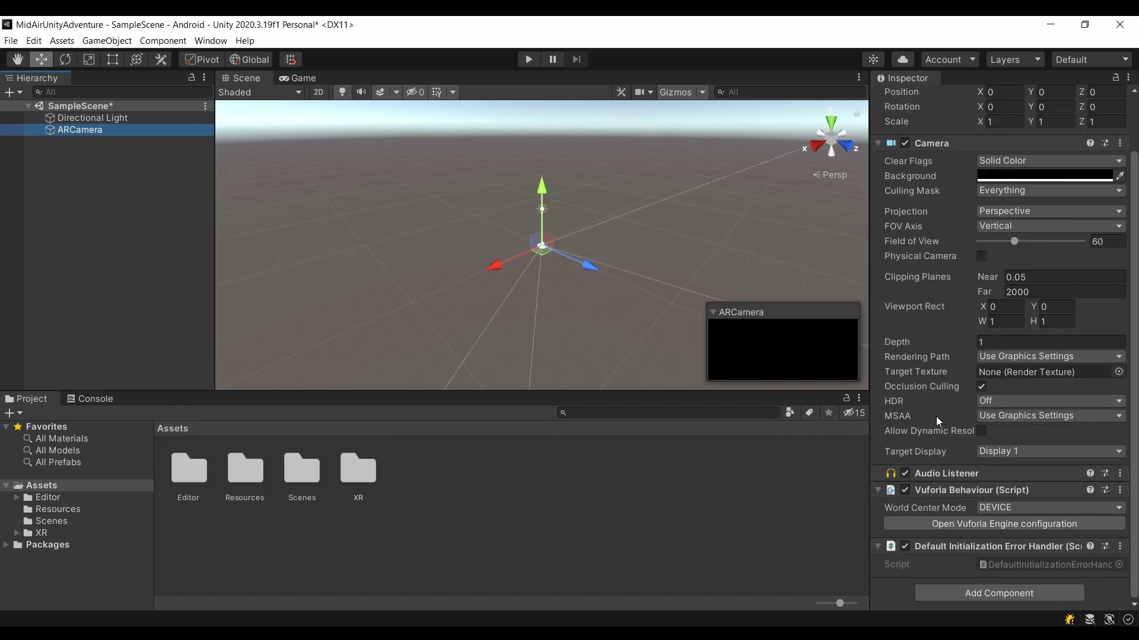
Step: Open the Vuforia Engine configuration, and in the browser's License Manager create a Basic plan license named UnityAdventure, accepting the developer agreement
left_click(944, 524)
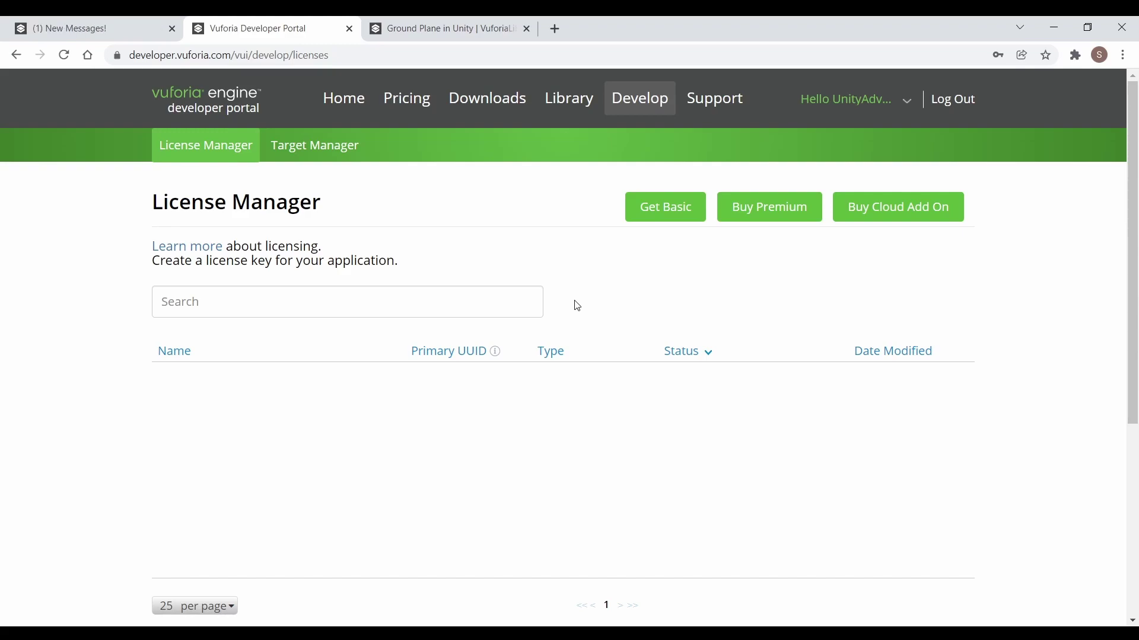
left_click(663, 213)
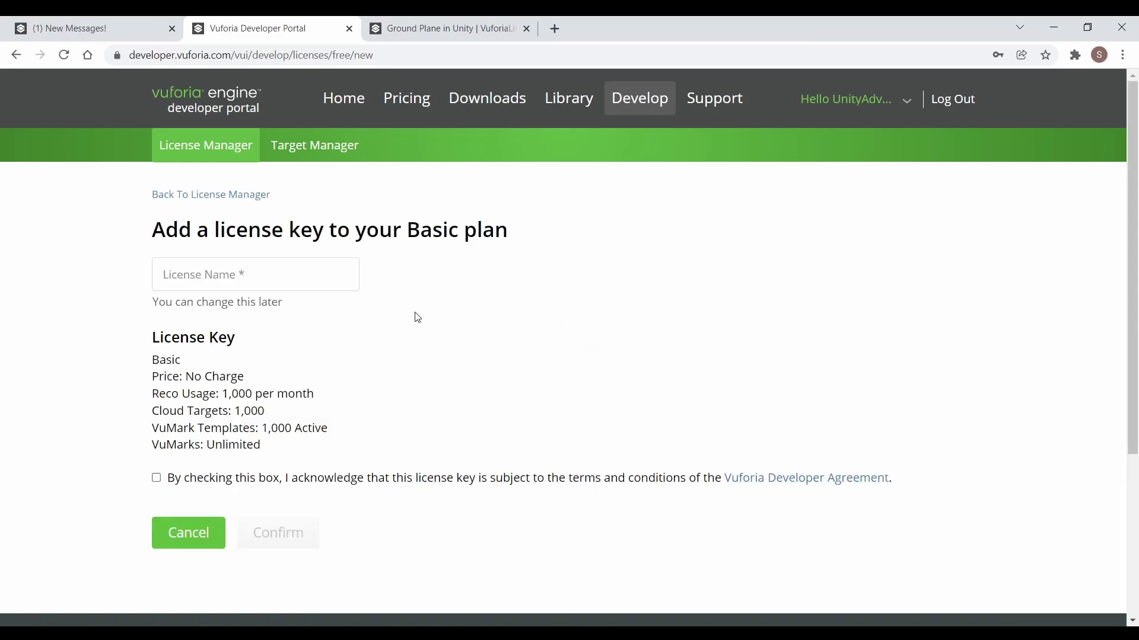
left_click(332, 278)
type("Unity")
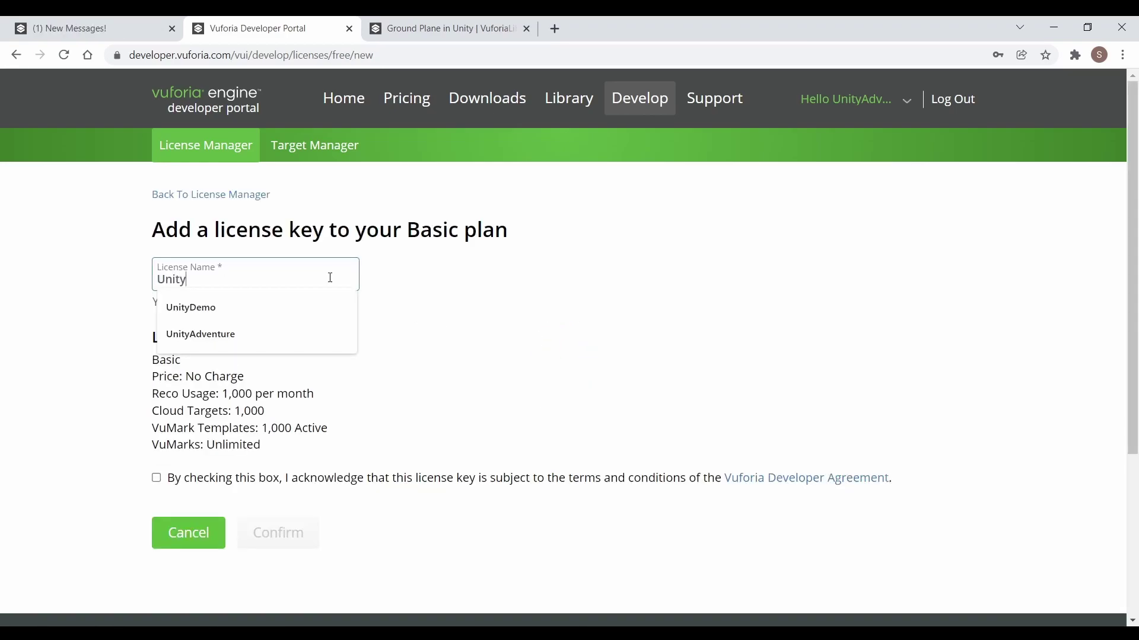
type("Adventure")
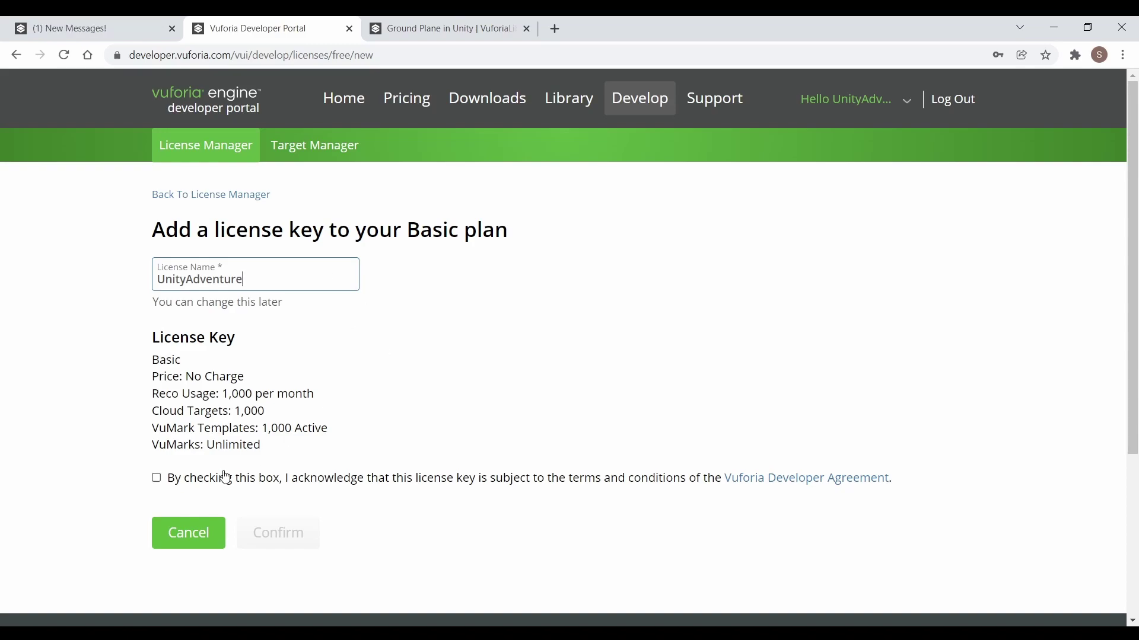
left_click(225, 478)
left_click(299, 533)
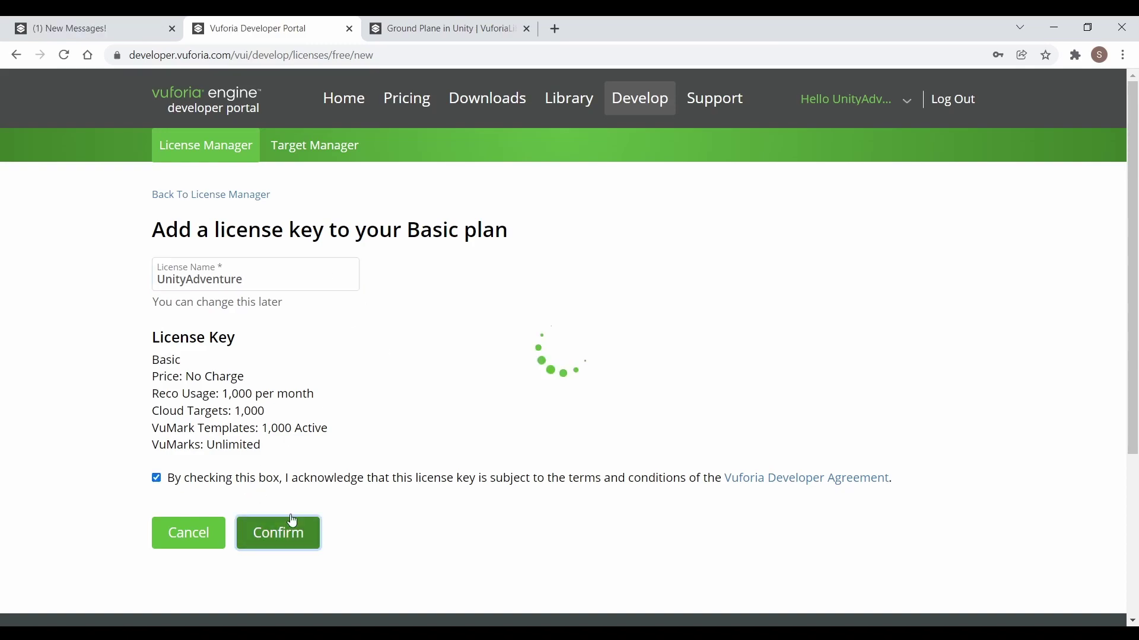
Step: Copy the UnityAdventure license key, switch back to Unity and paste it as the App License Key in the Vuforia configuration
double_click(262, 382)
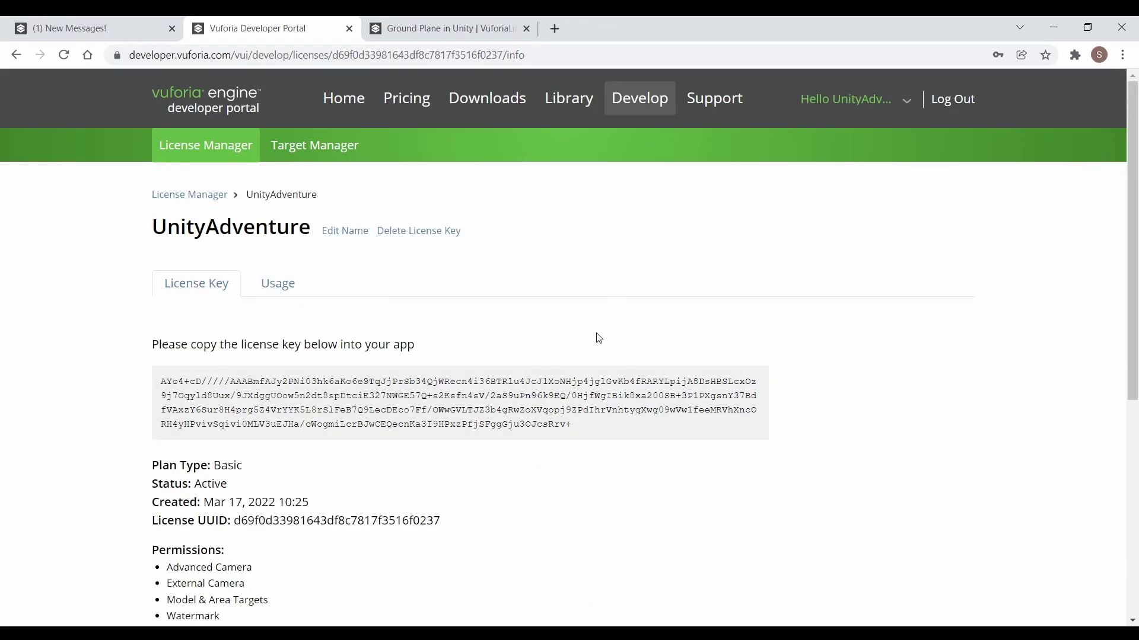
left_click(572, 421)
key("alt+Tab")
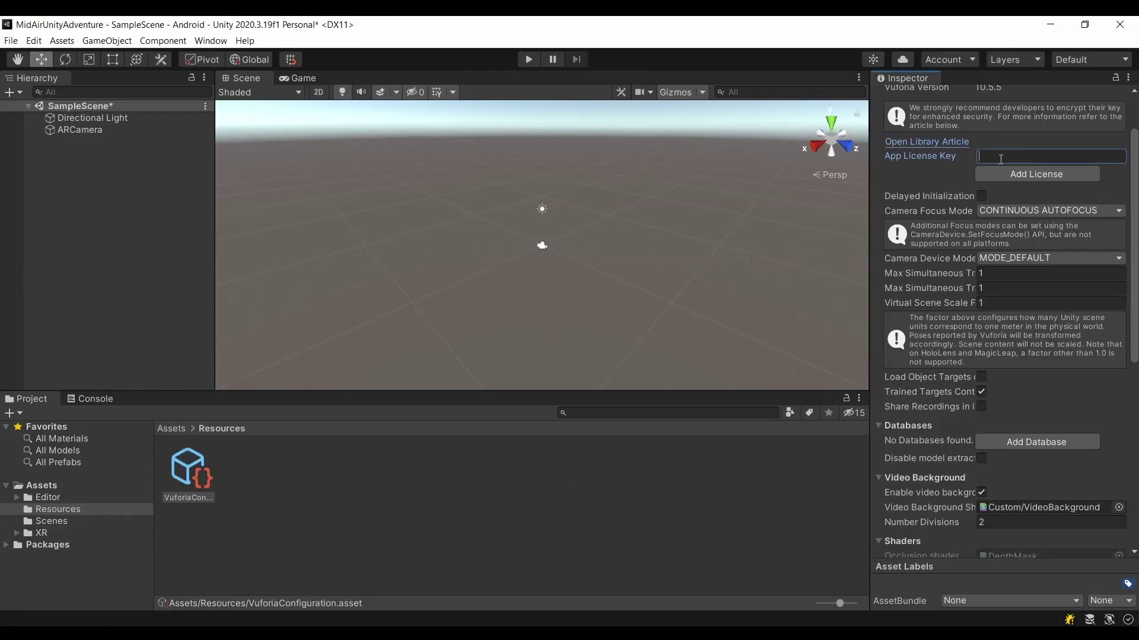
key("ctrl+v")
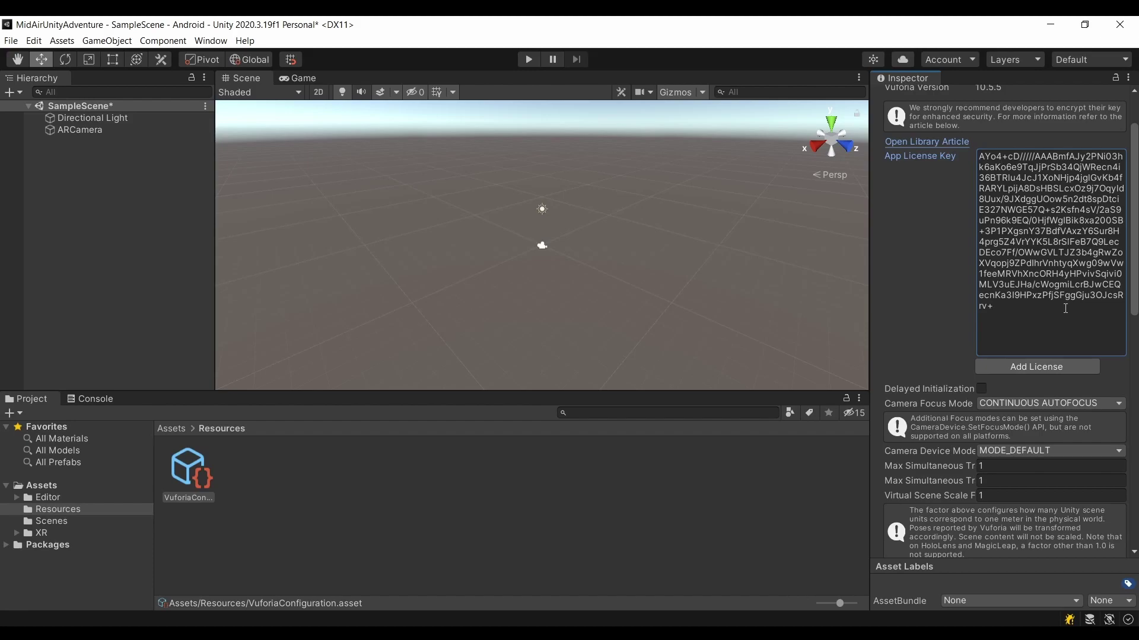
Step: Set the ARCore Requirement to REQUIRED in the Vuforia configuration's Android settings and disable including the ARCore library
scroll(1065, 309, "down", 15)
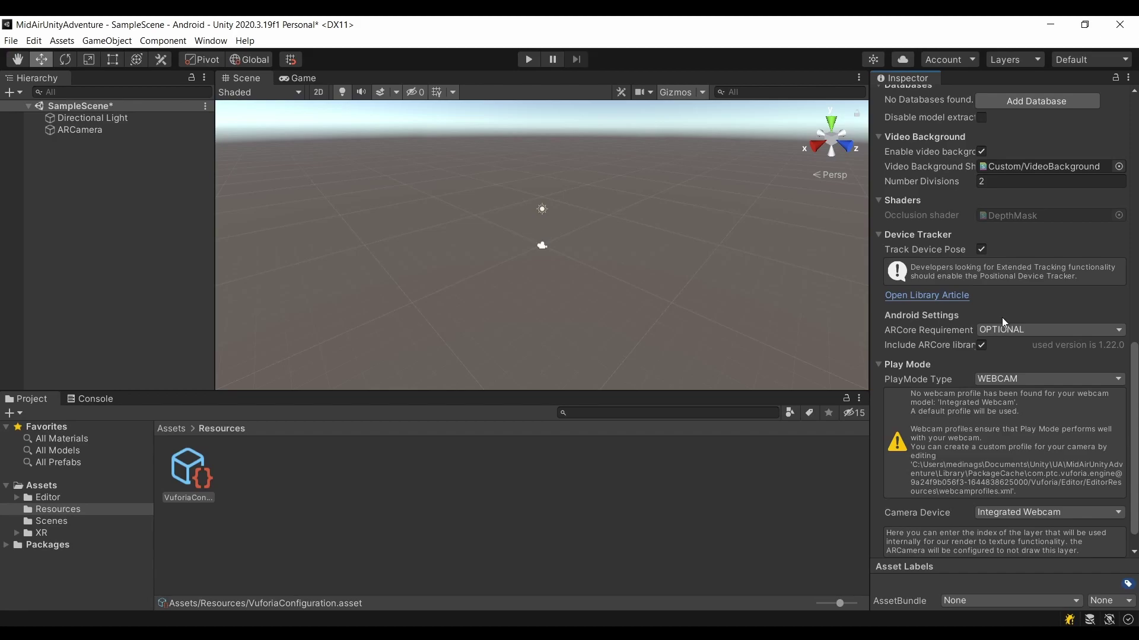
left_click(1005, 330)
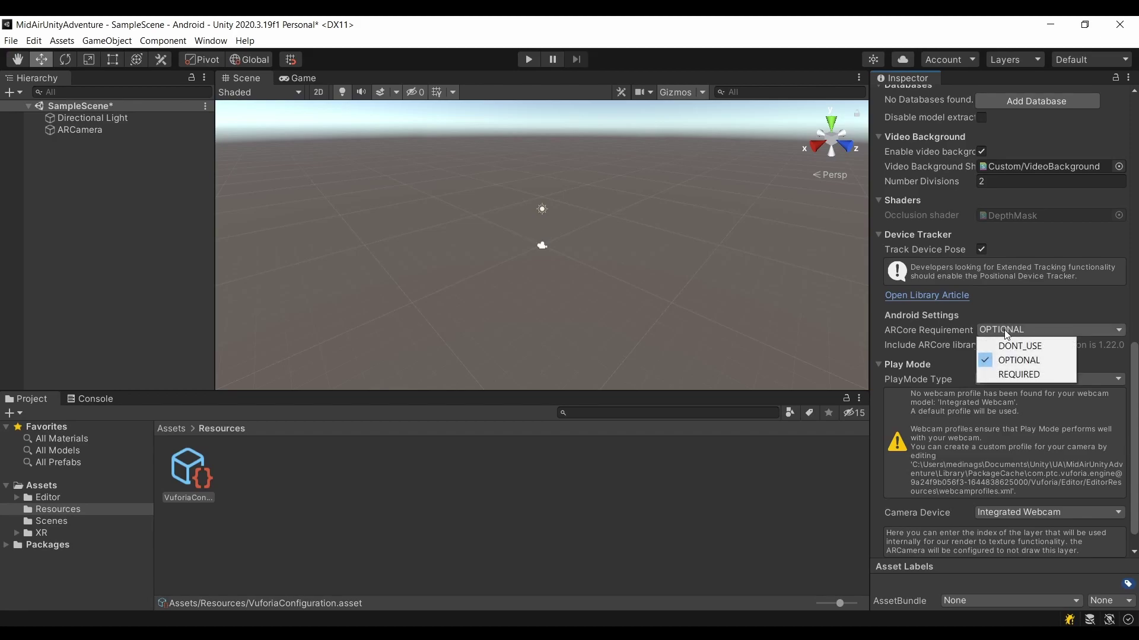
left_click(1016, 374)
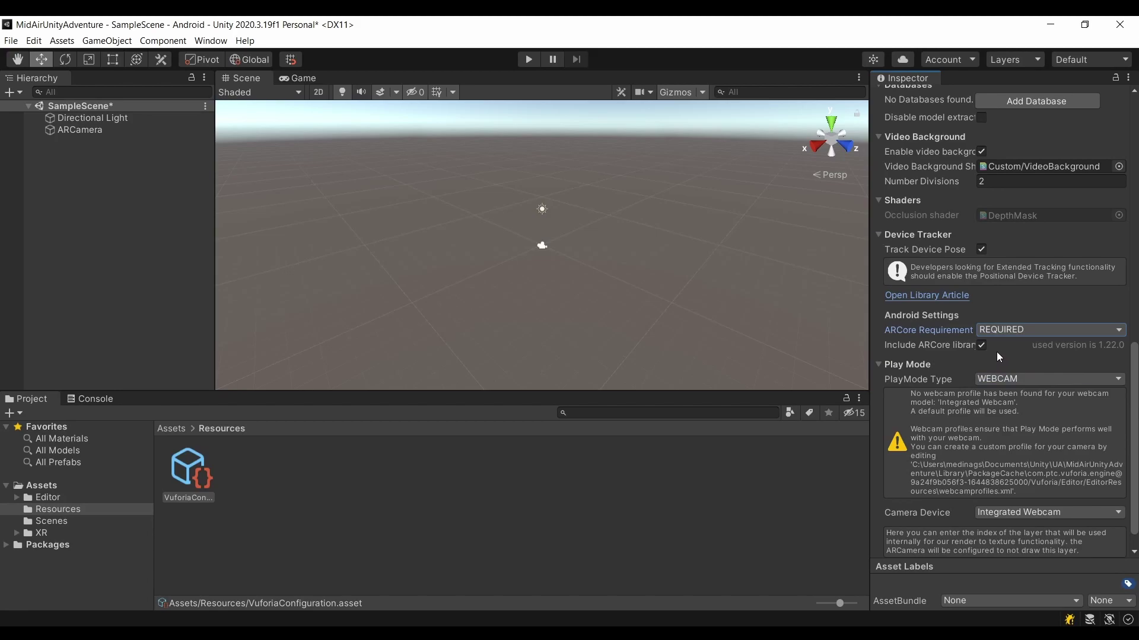
left_click(982, 345)
Step: Enable the ARCore plug-in provider for Android under XR Plug-in Management, and close the project and build settings
left_click(11, 41)
left_click(71, 202)
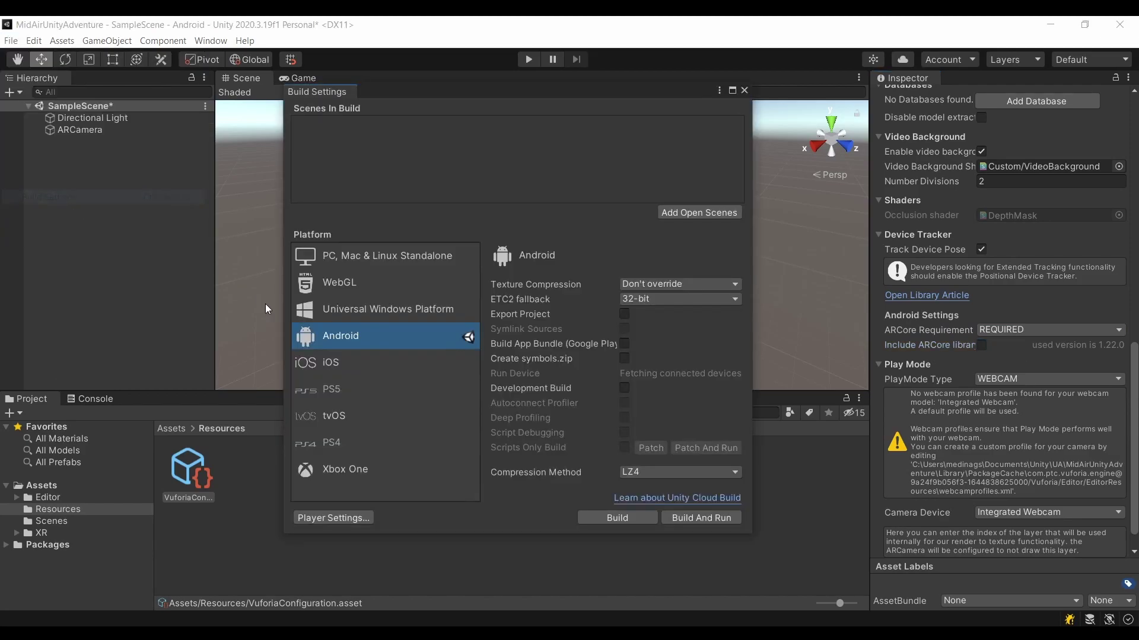
left_click(343, 521)
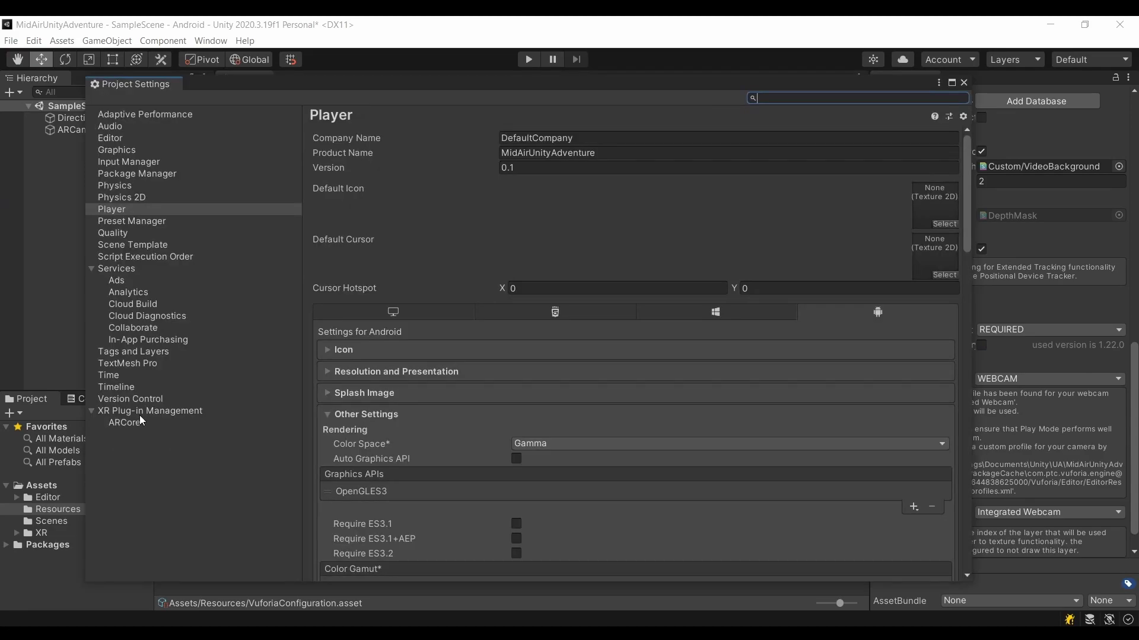
left_click(144, 412)
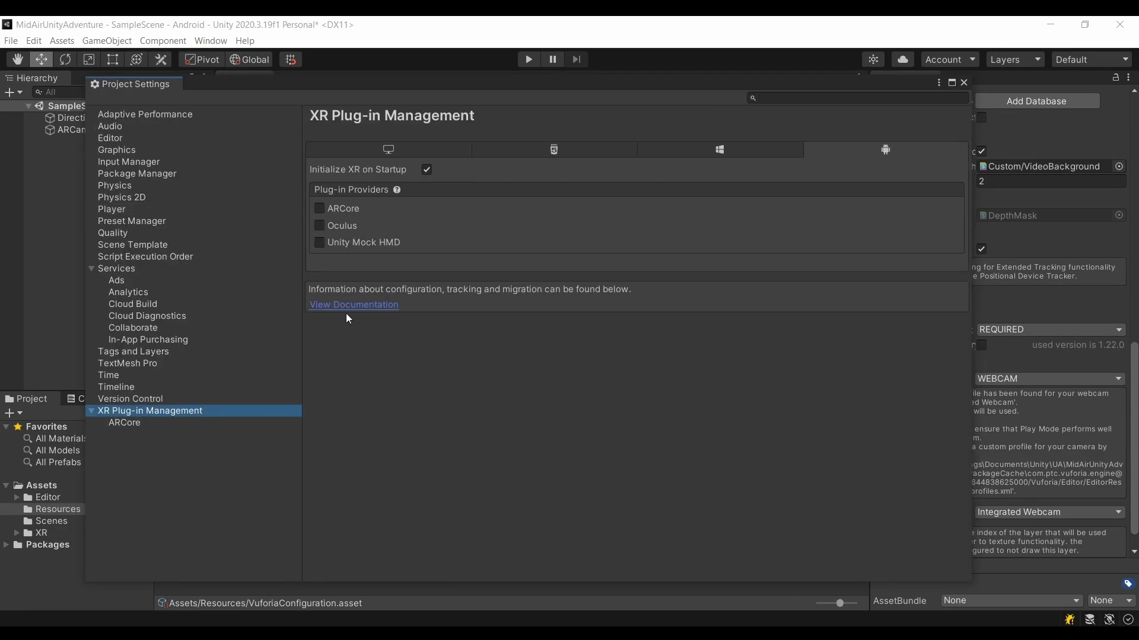
left_click(330, 206)
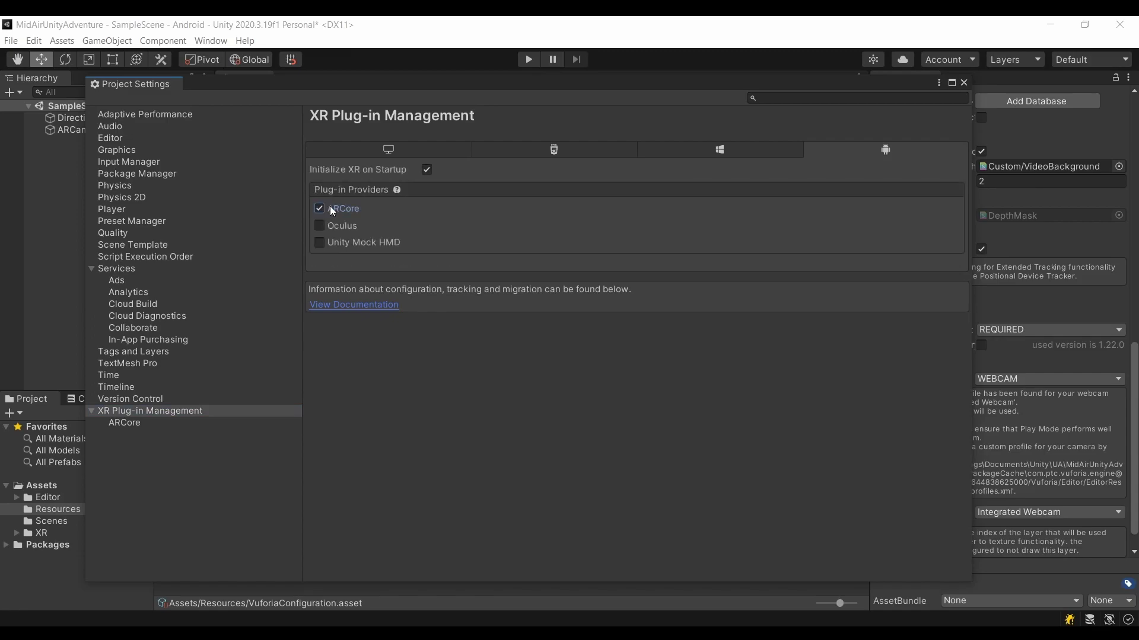
left_click(964, 82)
left_click(744, 90)
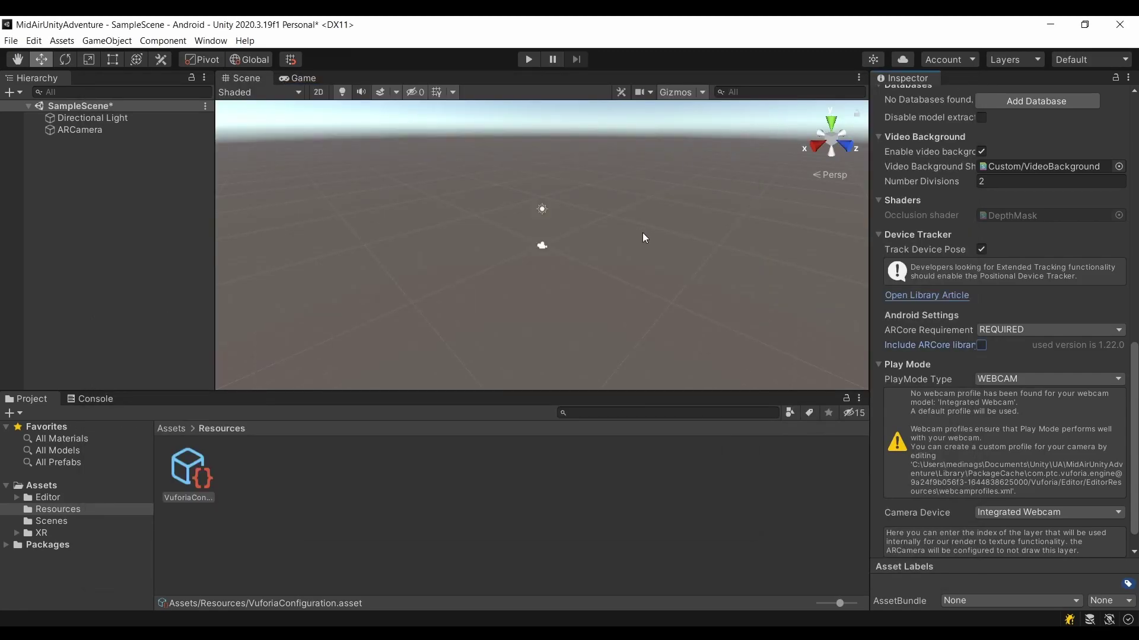
Step: Add a Vuforia Engine Mid Air Positioner to SampleScene
left_click(503, 271)
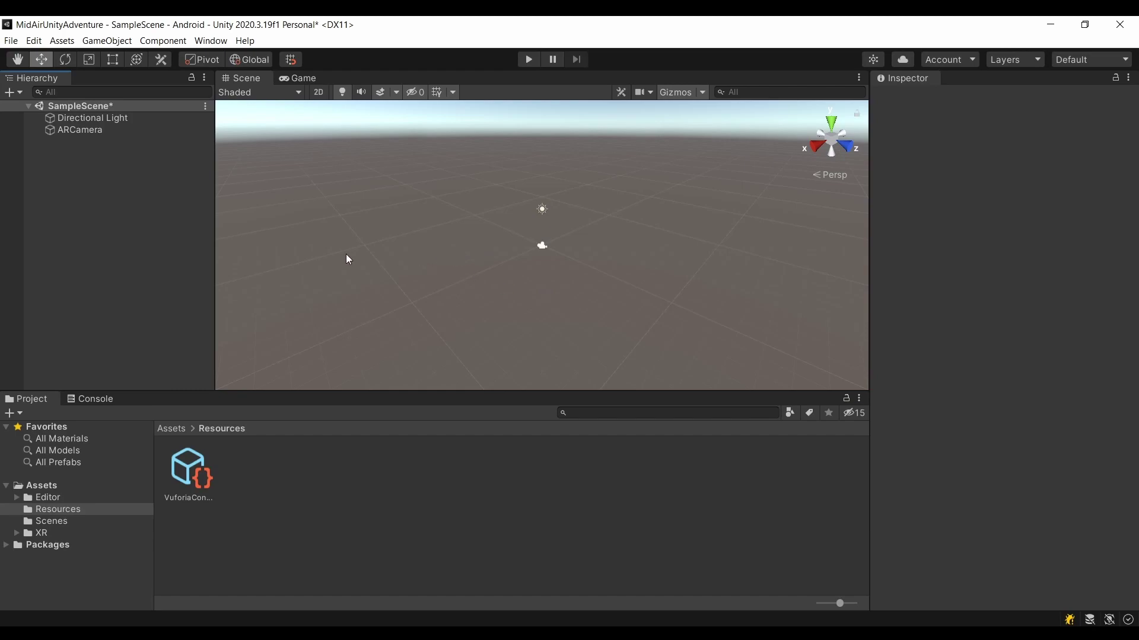
right_click(126, 193)
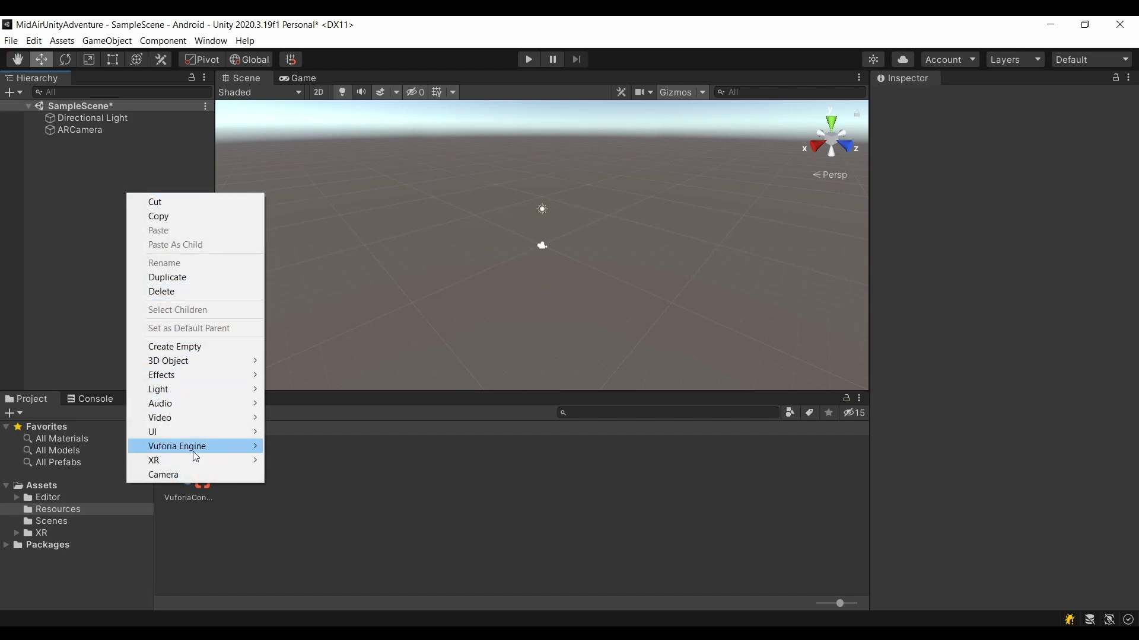
mouse_move(228, 447)
mouse_move(383, 559)
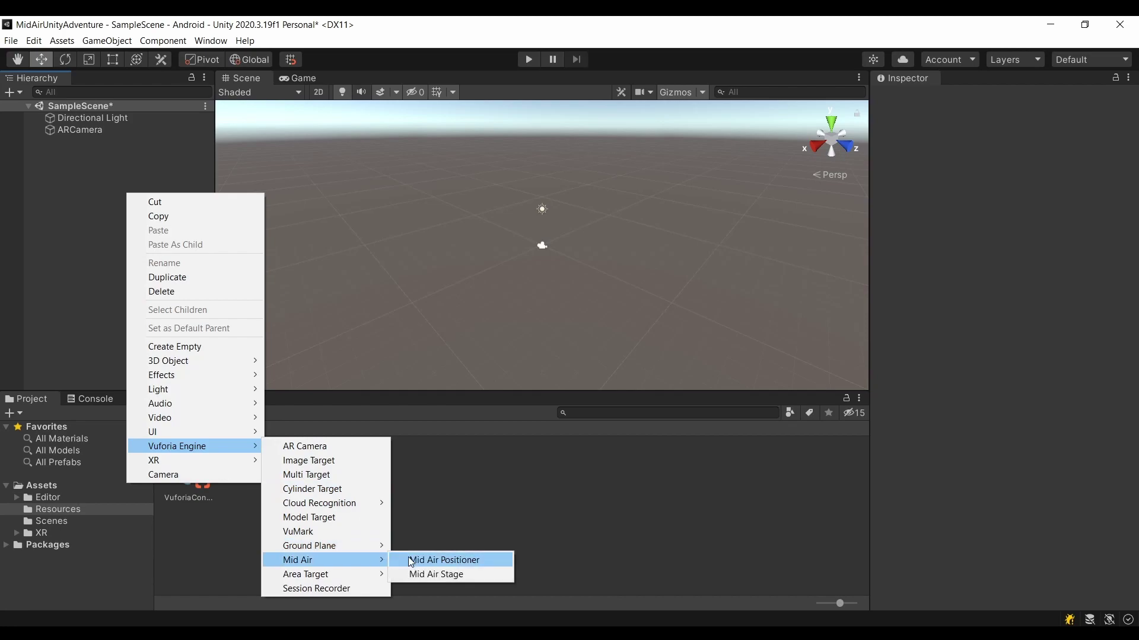
left_click(411, 561)
left_click(102, 188)
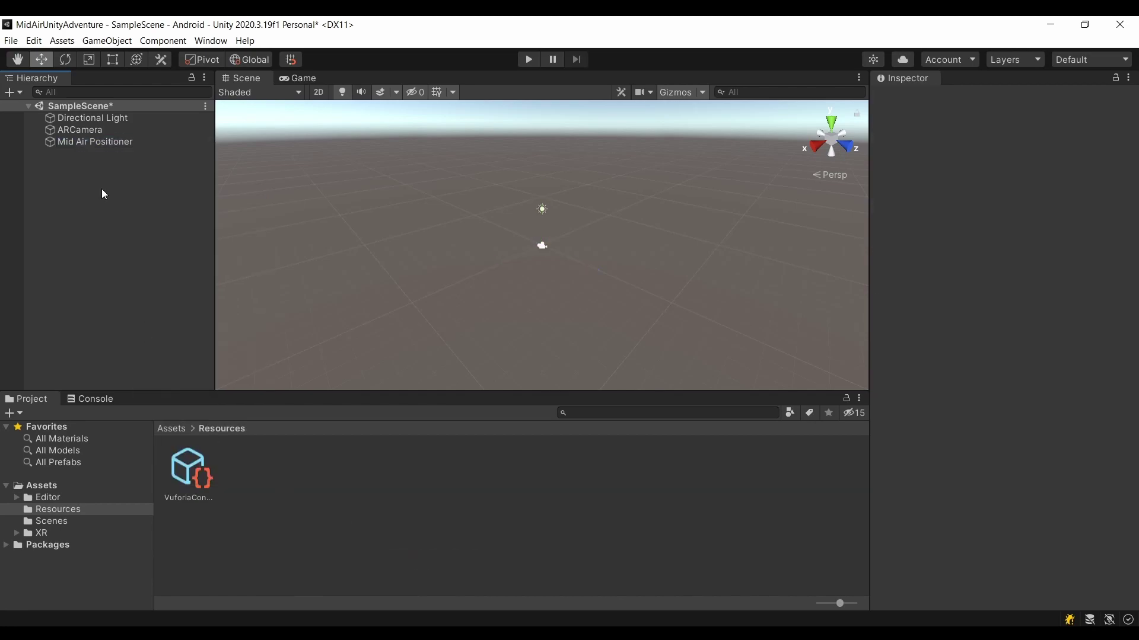
Step: Add a Vuforia Engine Mid Air Stage to SampleScene and clear the selection
right_click(102, 190)
mouse_move(169, 443)
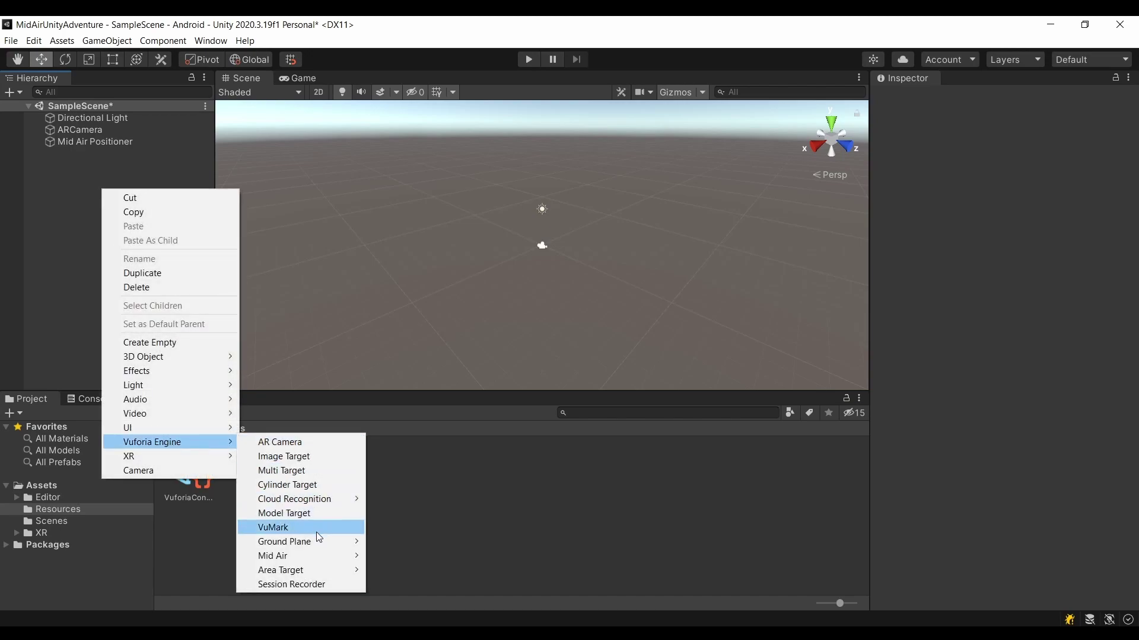
mouse_move(319, 557)
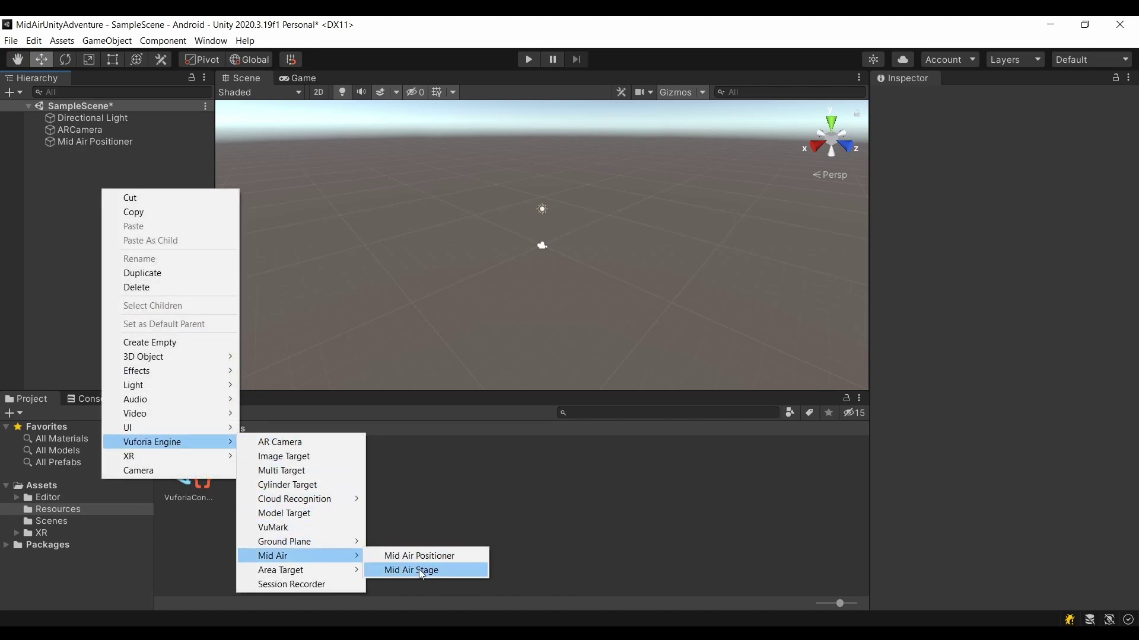
left_click(421, 570)
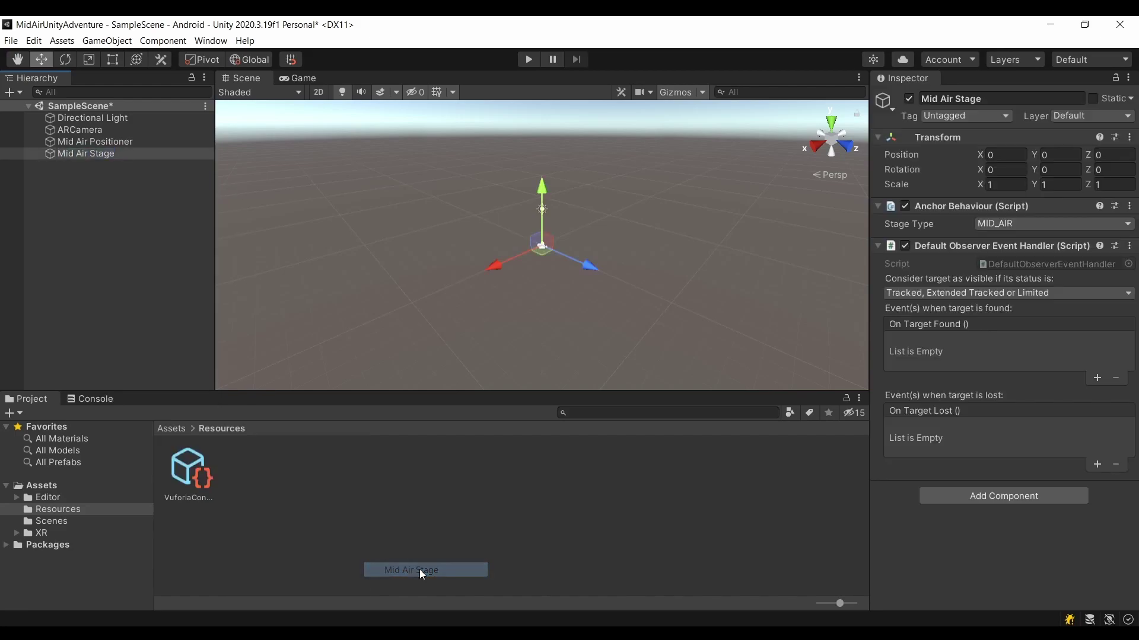
left_click(140, 226)
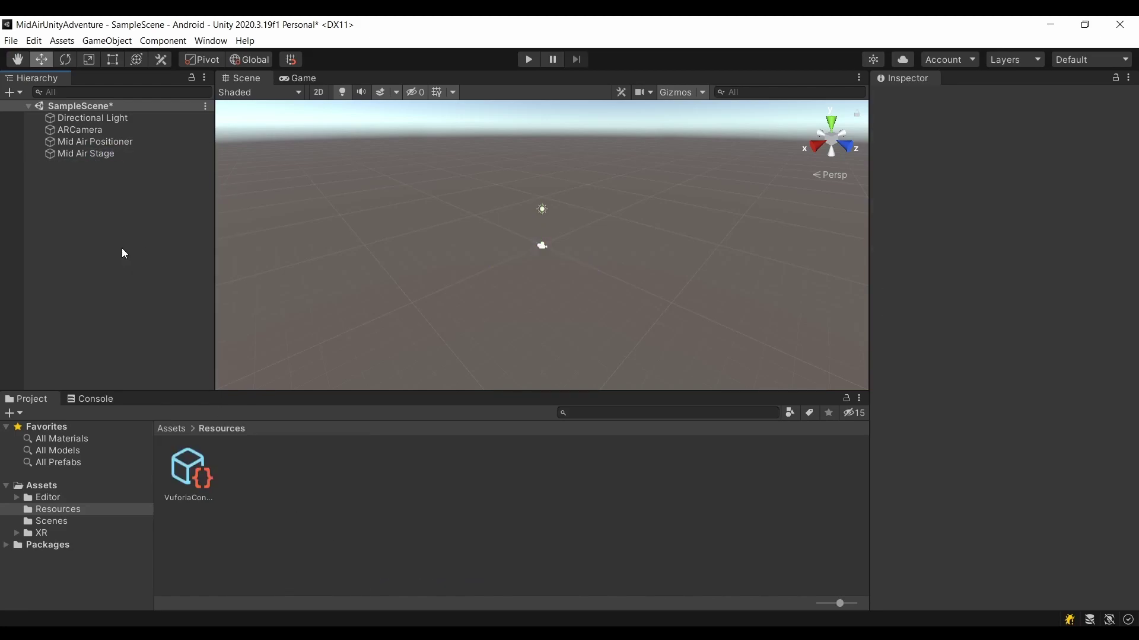
Step: Examine the Mid Air Positioner's input event, DefaultMidAirIndicator prefab, camera distance and anchor position confirmation event
left_click(119, 143)
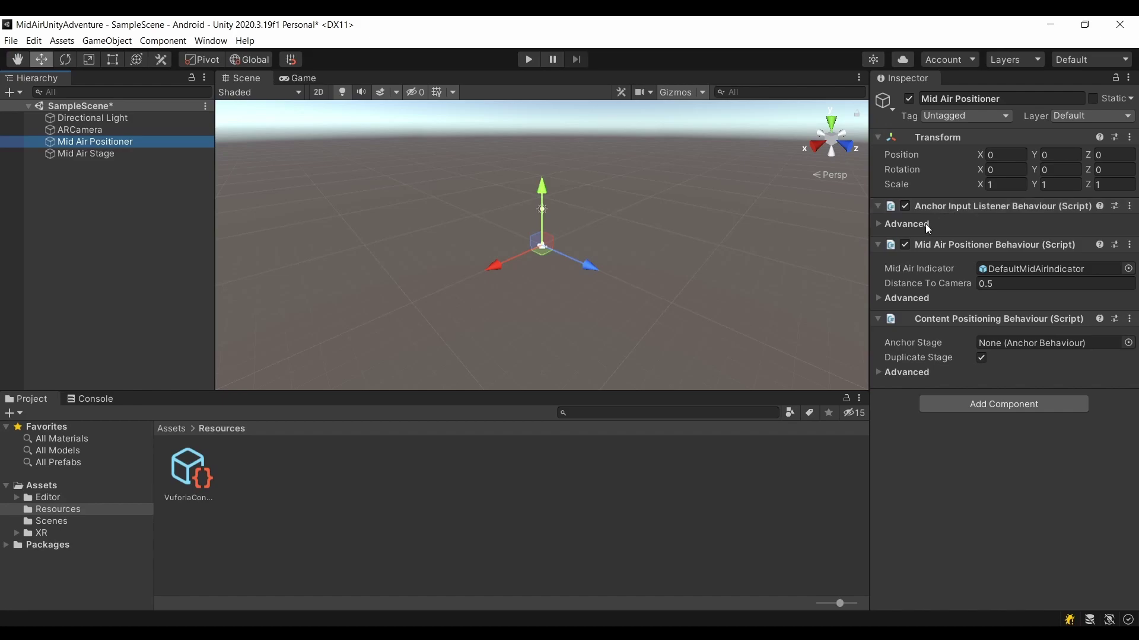
left_click(878, 224)
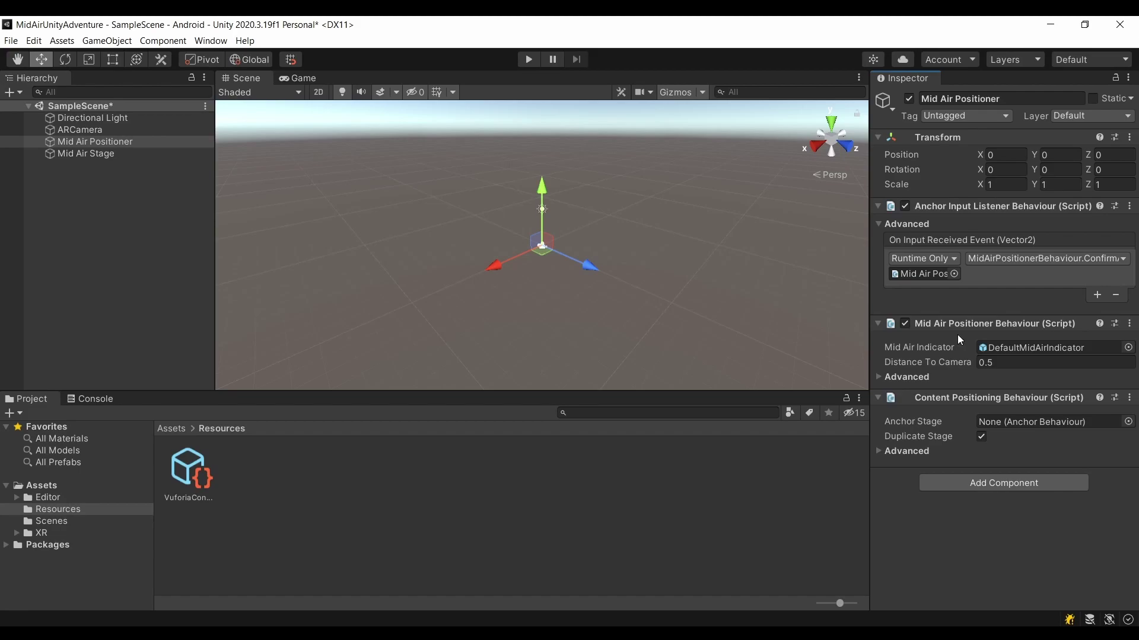
left_click(1014, 347)
double_click(1014, 347)
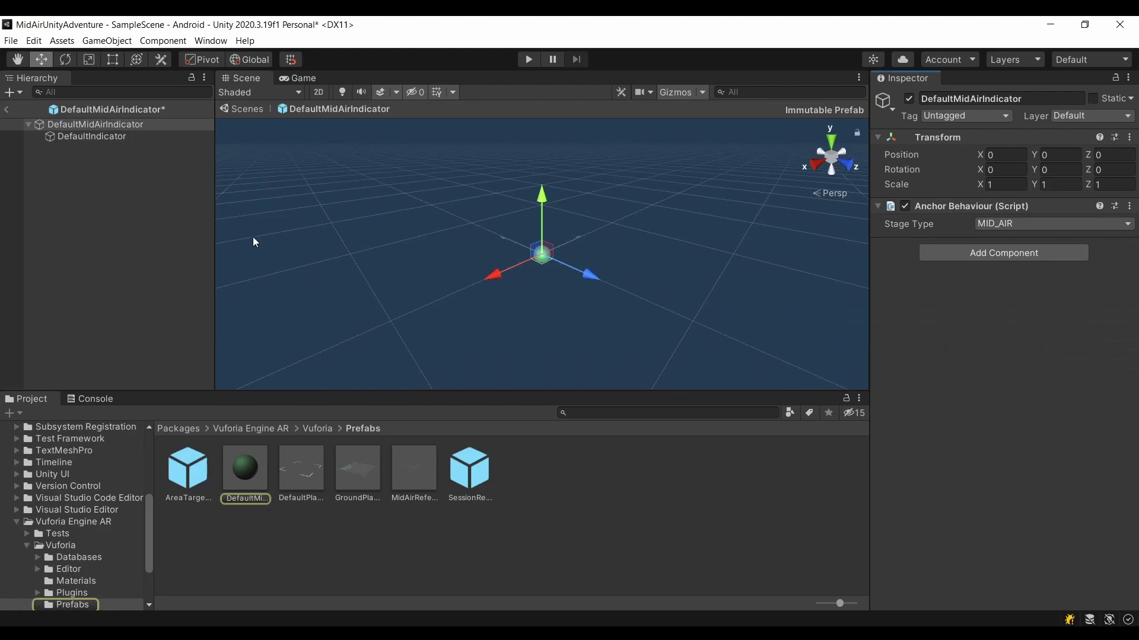
left_click(88, 141)
key("f")
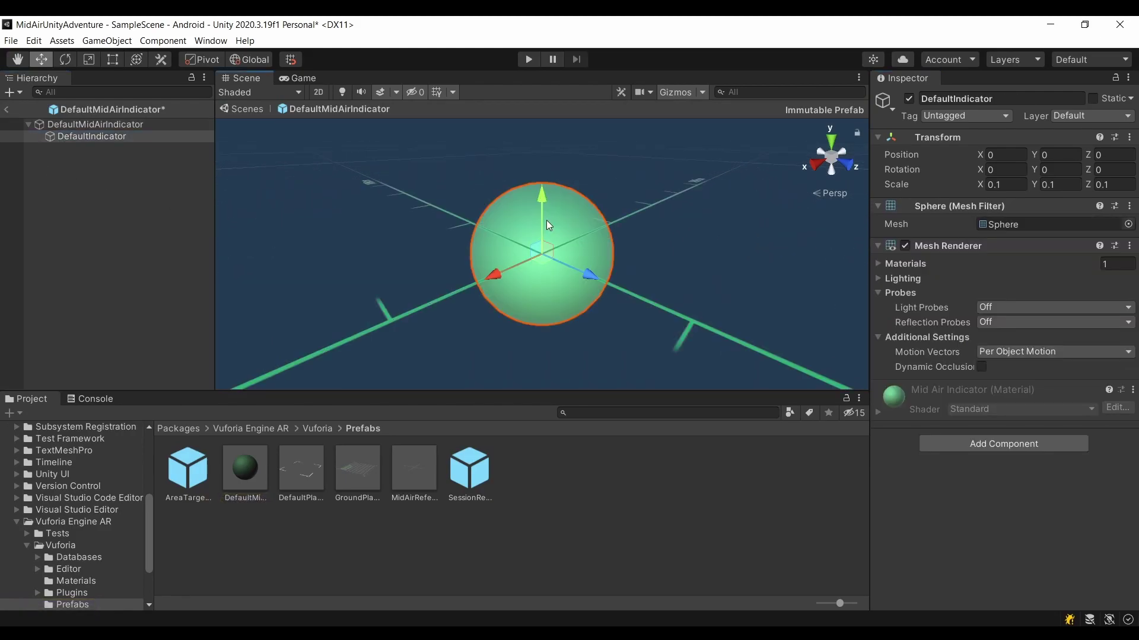
left_click(6, 110)
left_click(606, 356)
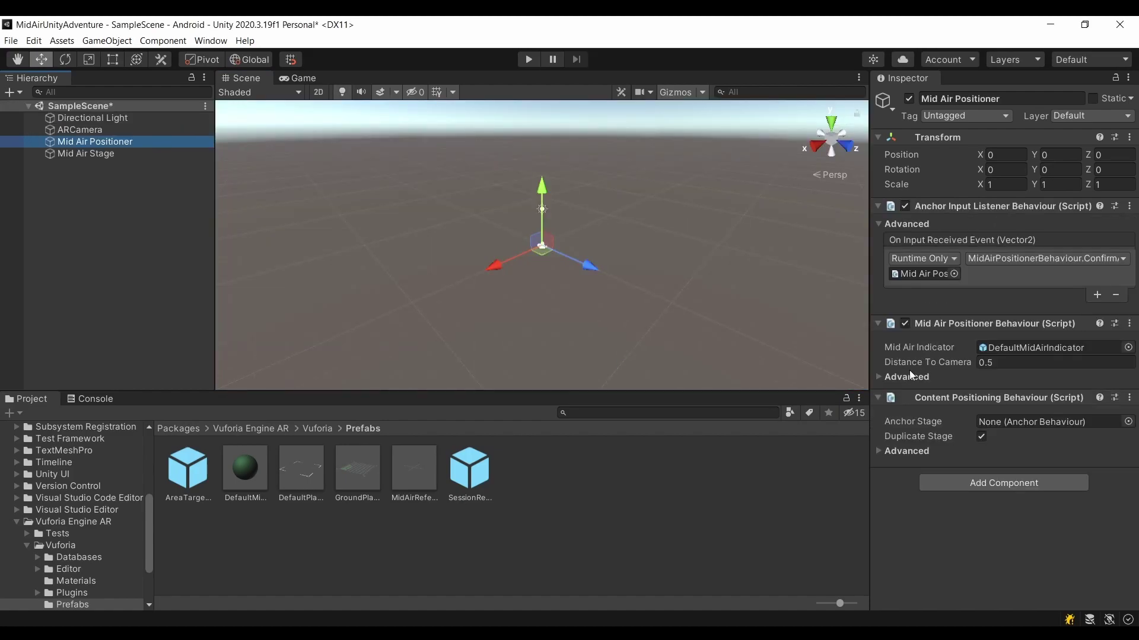
left_click(993, 362)
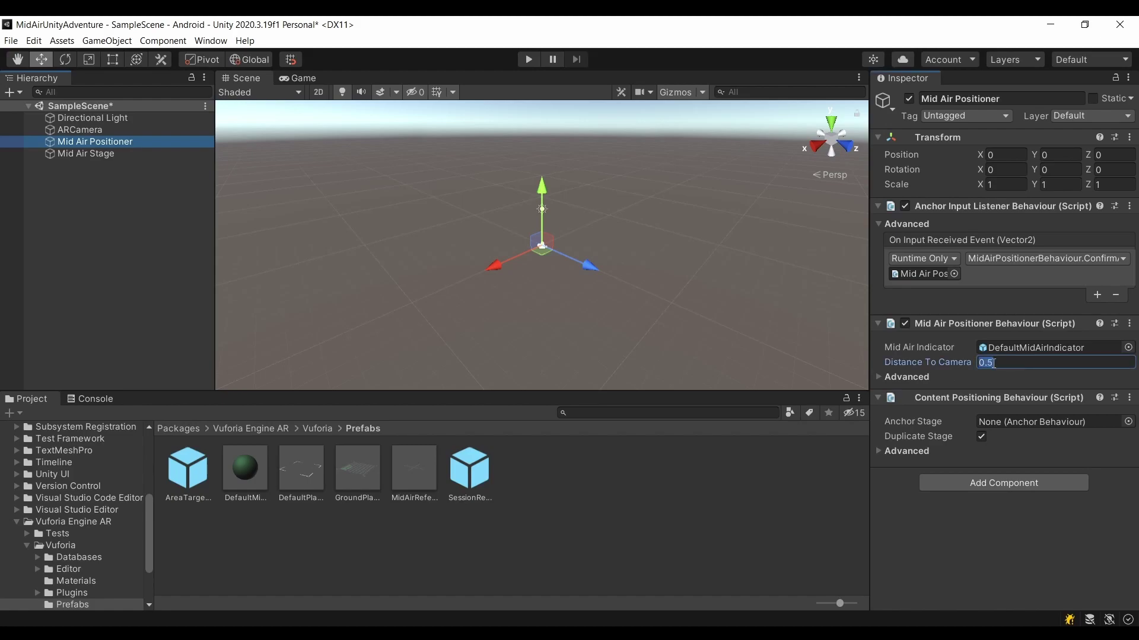
left_click(998, 363)
left_click(879, 377)
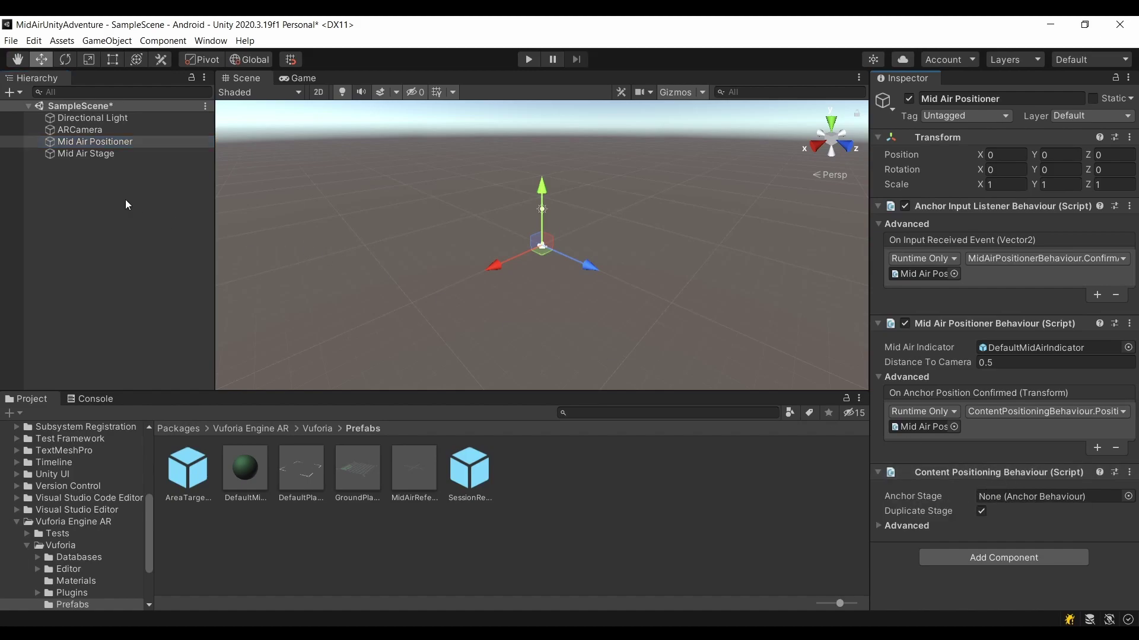
Step: Assign Mid Air Stage as the Mid Air Positioner's Anchor Stage with Duplicate Stage enabled, and show the content positioning events
left_click_drag(94, 161, 1001, 501)
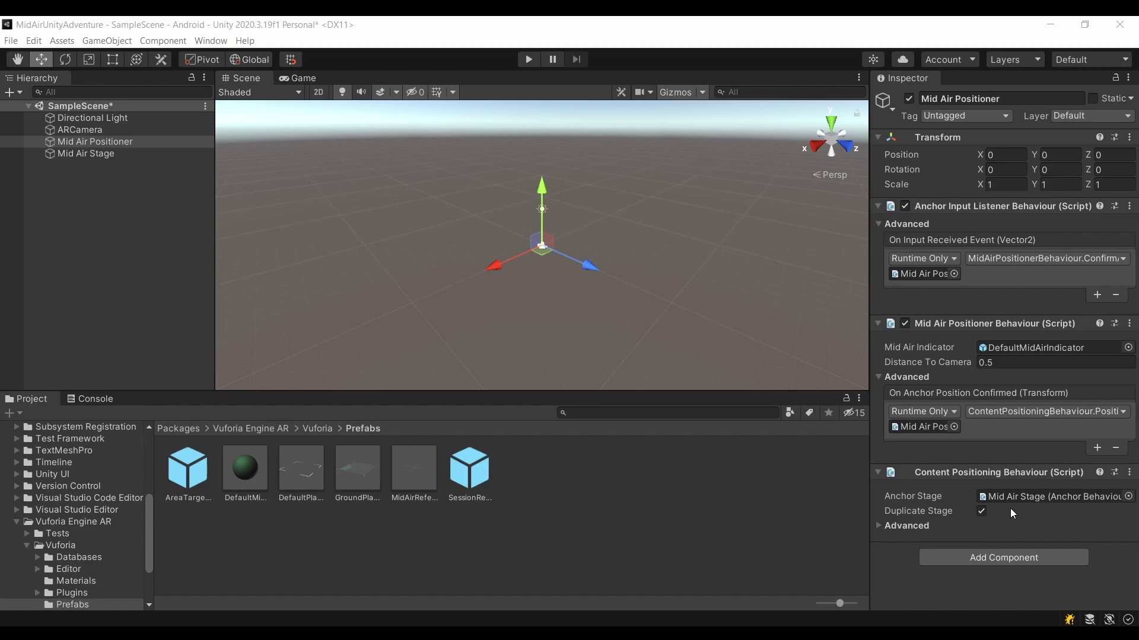
left_click(982, 511)
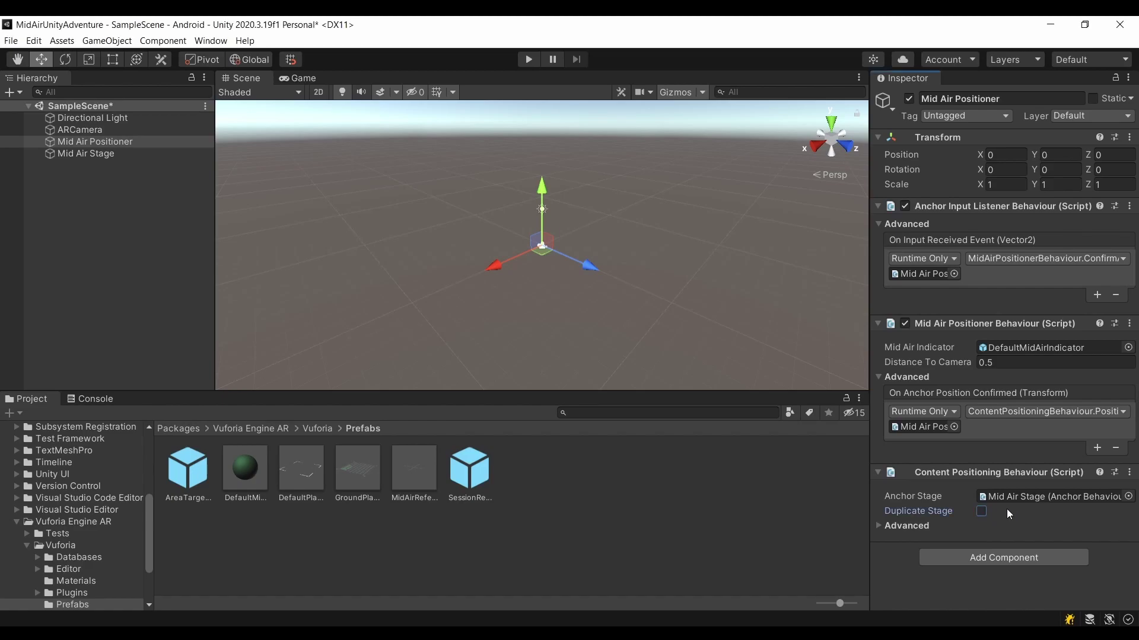
left_click(982, 512)
left_click(882, 526)
scroll(996, 527, "down", 3)
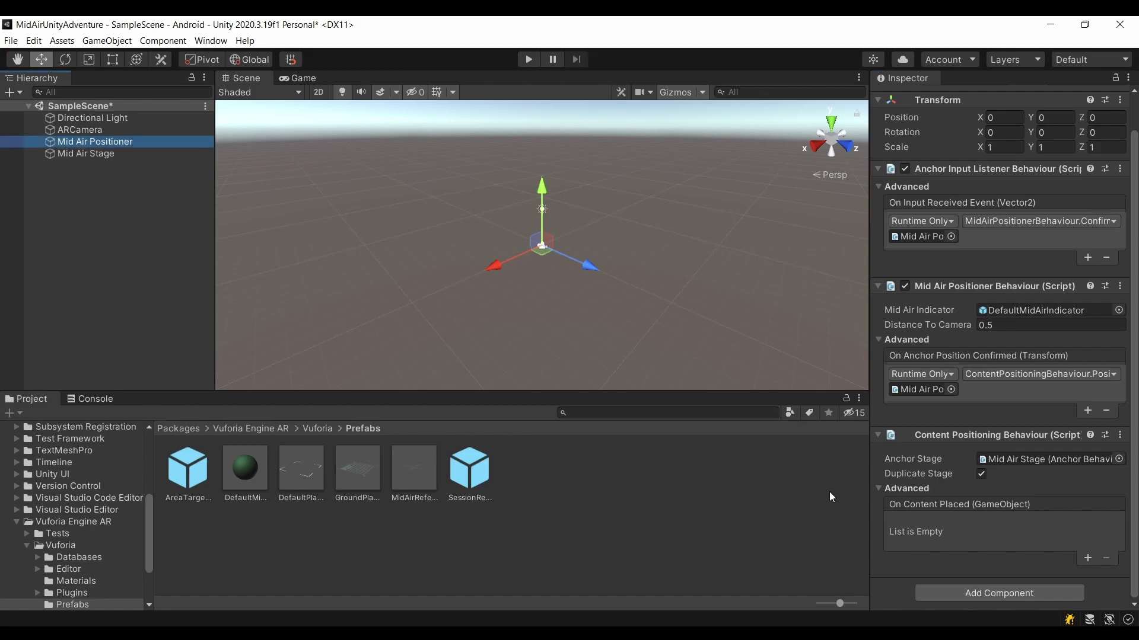
Step: Add a Sphere 3D object as a child of Mid Air Stage
left_click(76, 156)
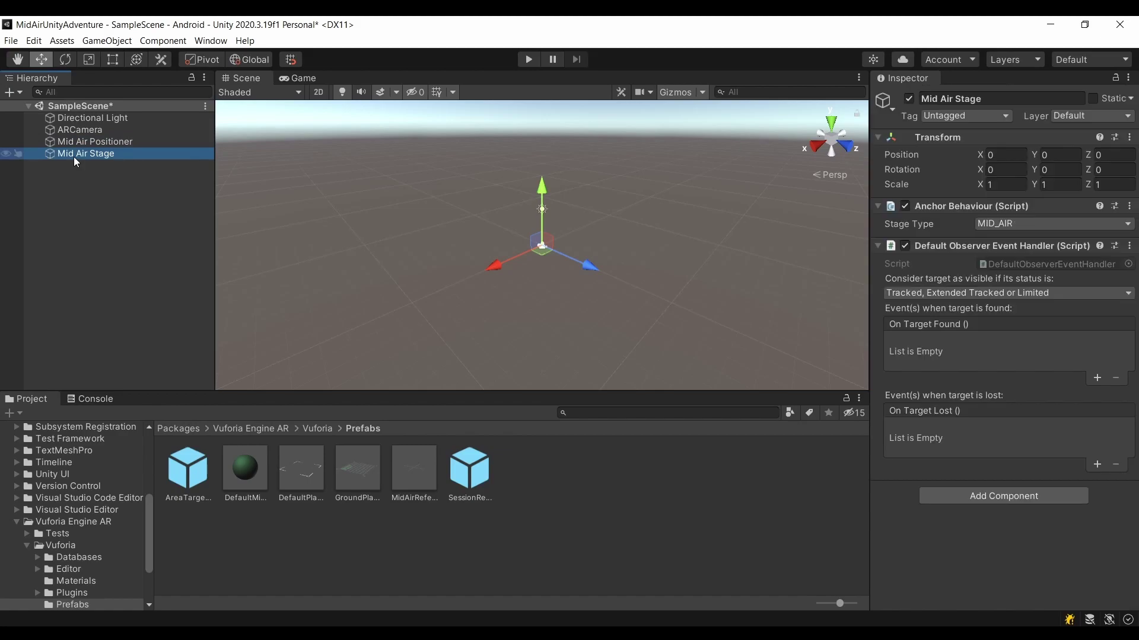
left_click(552, 231)
middle_click_drag(551, 231, 587, 234)
scroll(587, 232, "up", 2)
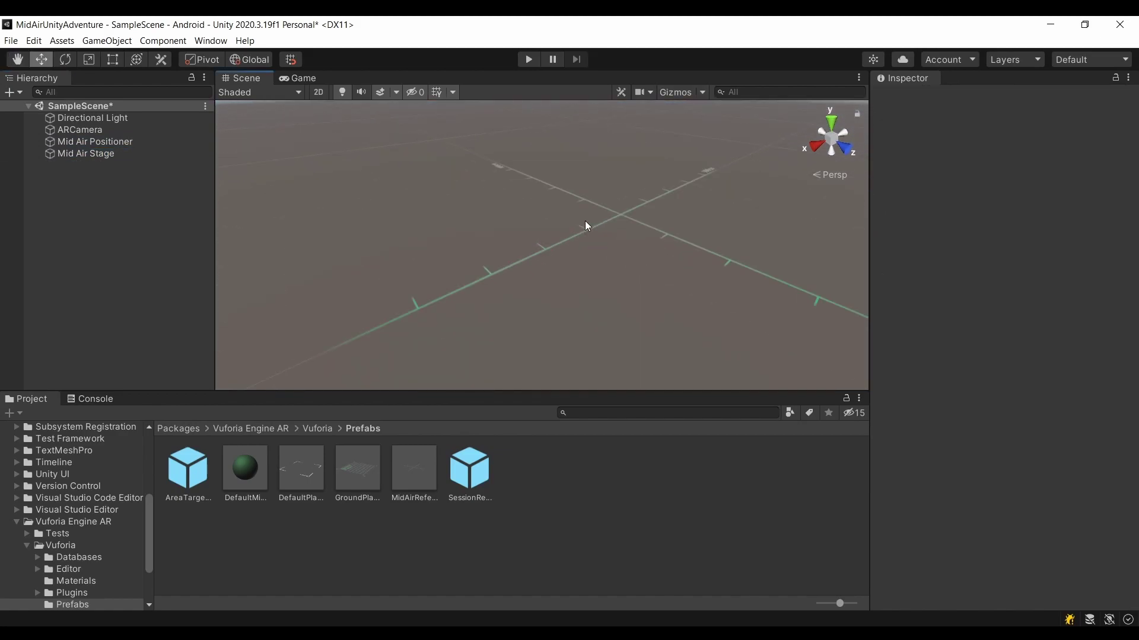
scroll(620, 239, "down", 3)
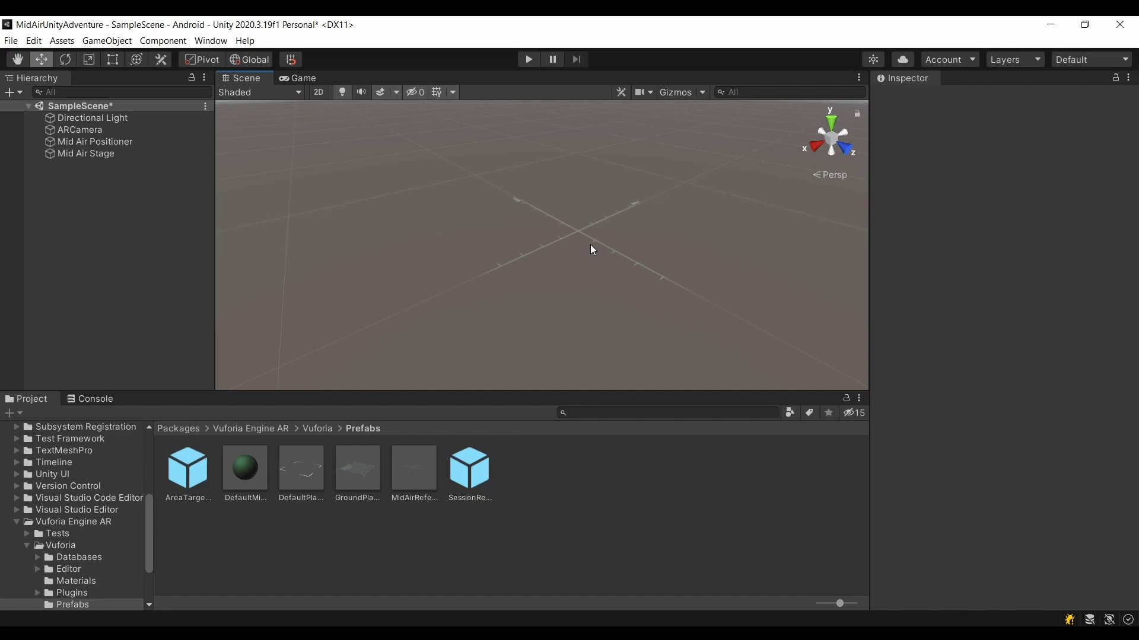
left_click(90, 155)
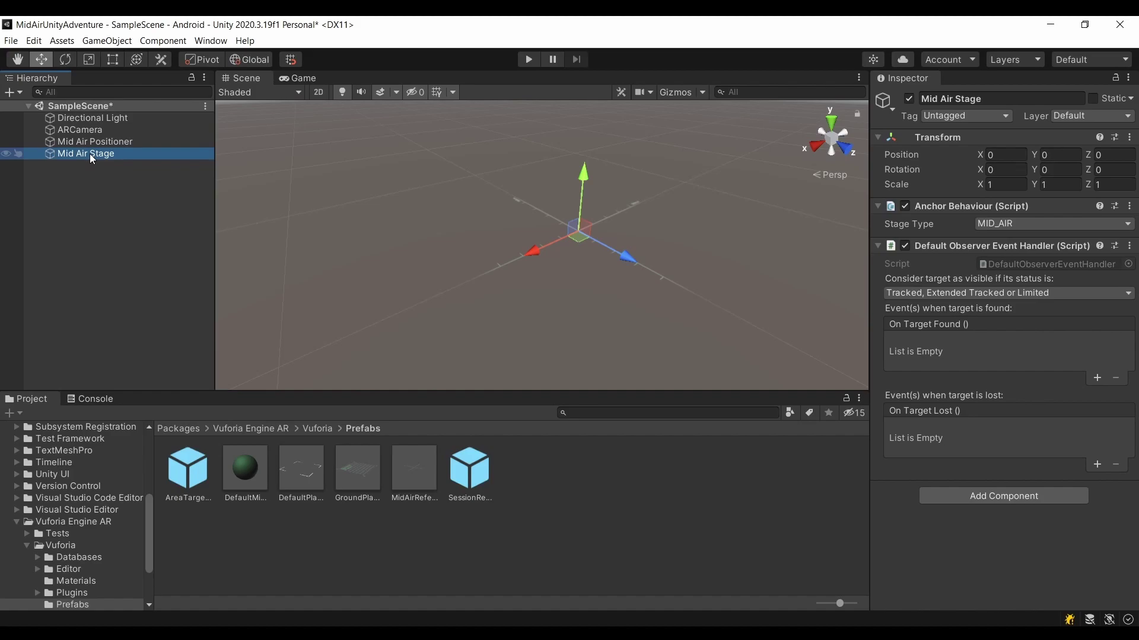
right_click(92, 158)
mouse_move(163, 337)
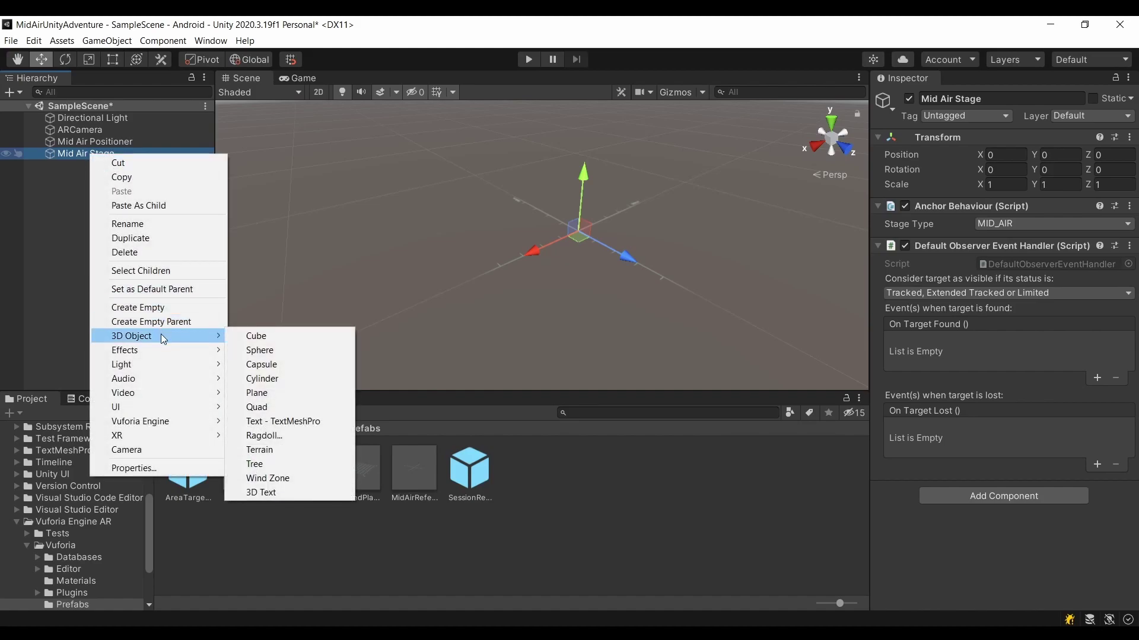
left_click(283, 353)
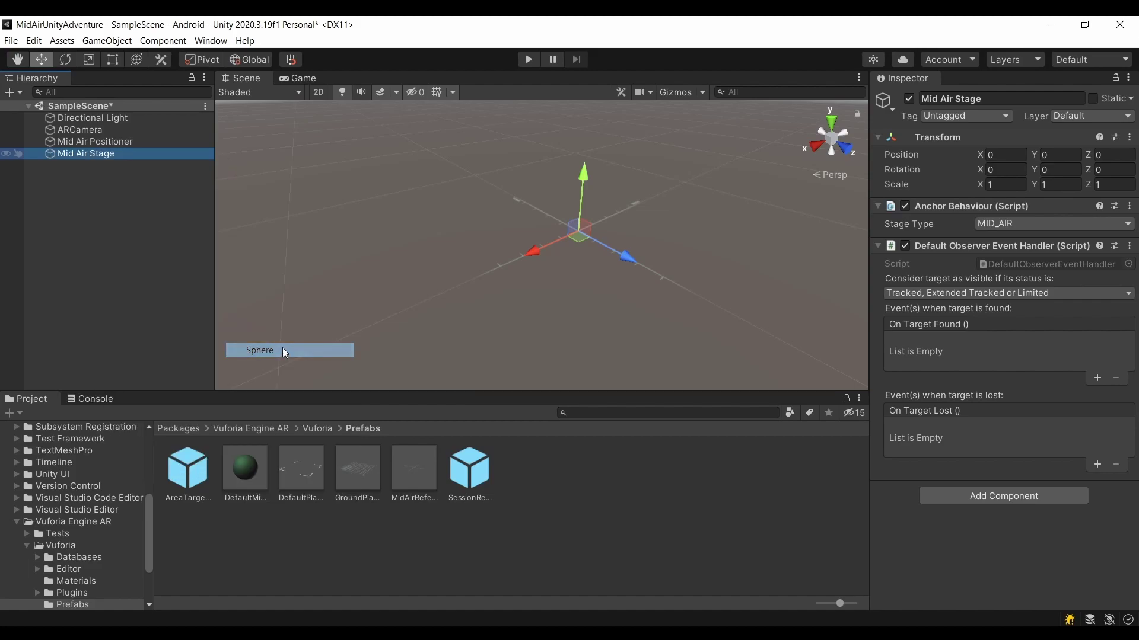
Step: Set the Sphere's scale to 0.2 on the X, Y and Z axes
left_click(988, 184)
type("0.2")
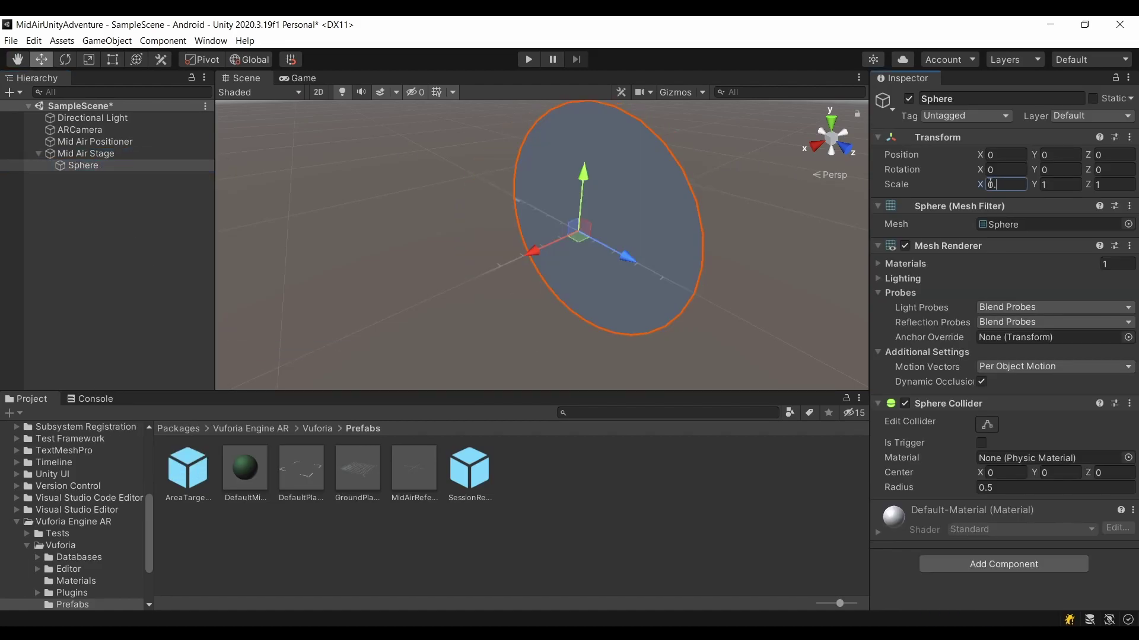
left_click(1067, 184)
type("0.2")
left_click(1110, 185)
type("0.2")
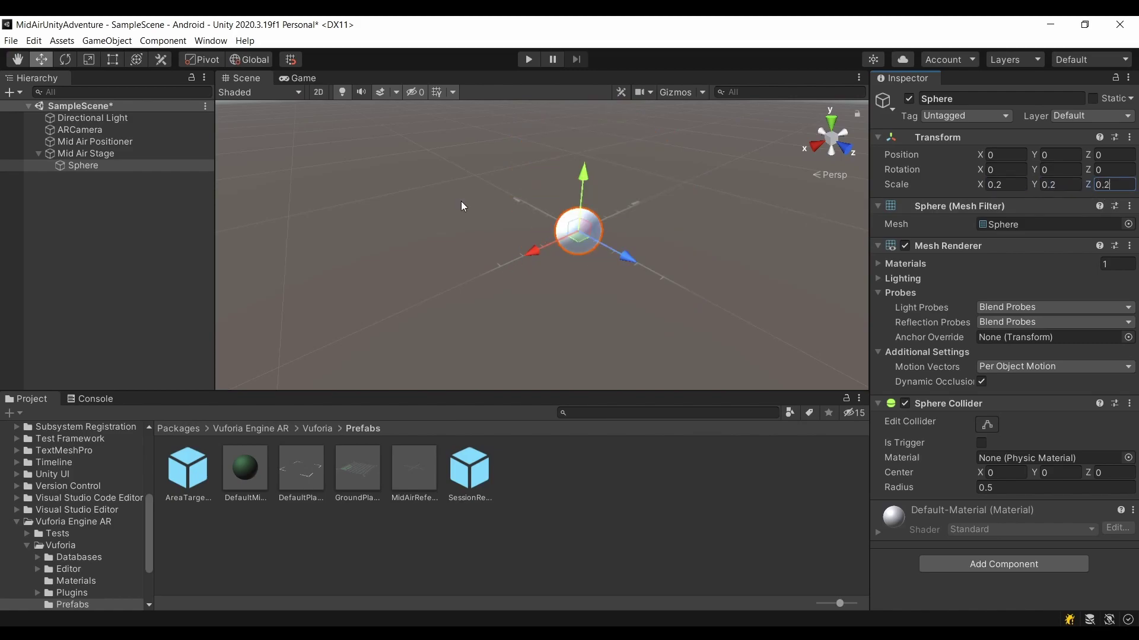
Step: Create a folder named Materials in the project's Assets folder
left_click(82, 156)
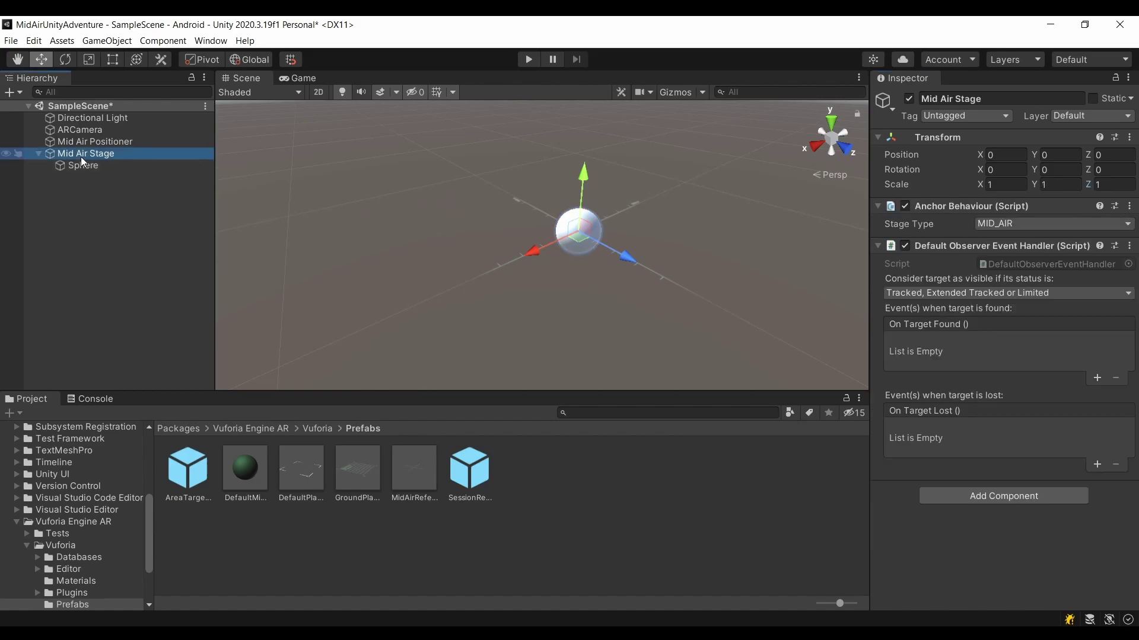
left_click(84, 166)
left_click(92, 156)
scroll(77, 448, "up", 5)
left_click(28, 489)
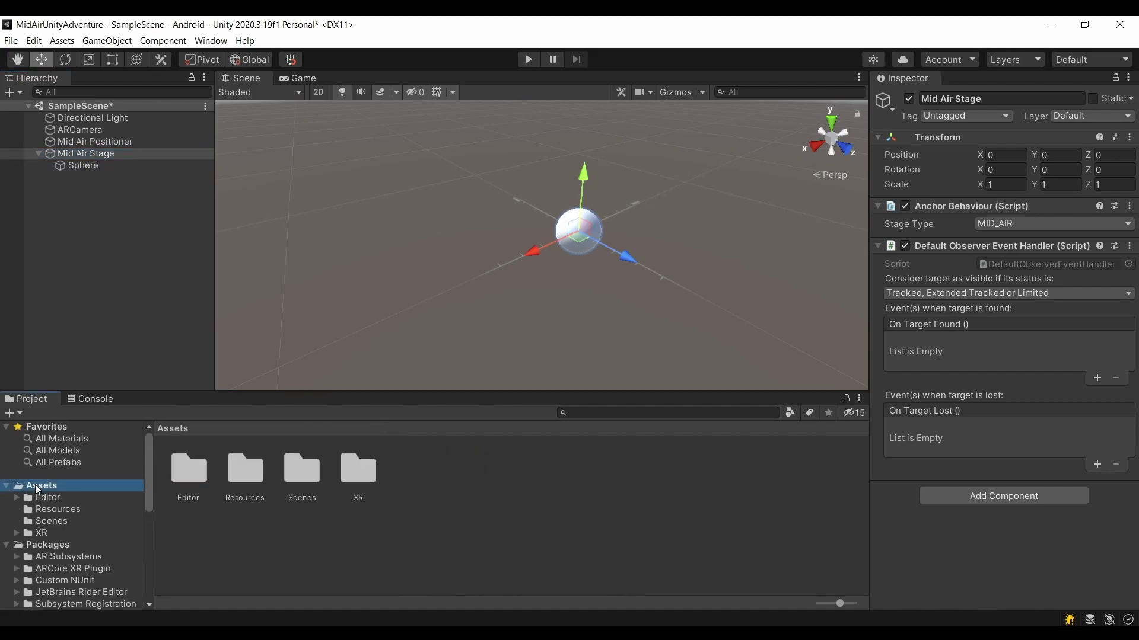
right_click(413, 487)
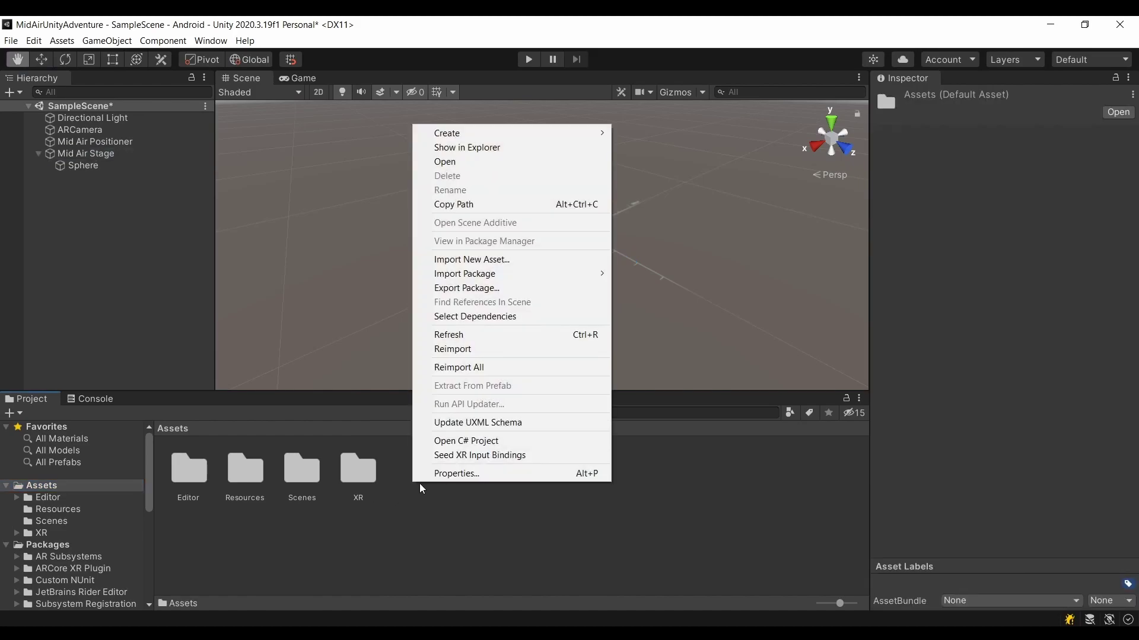
mouse_move(451, 132)
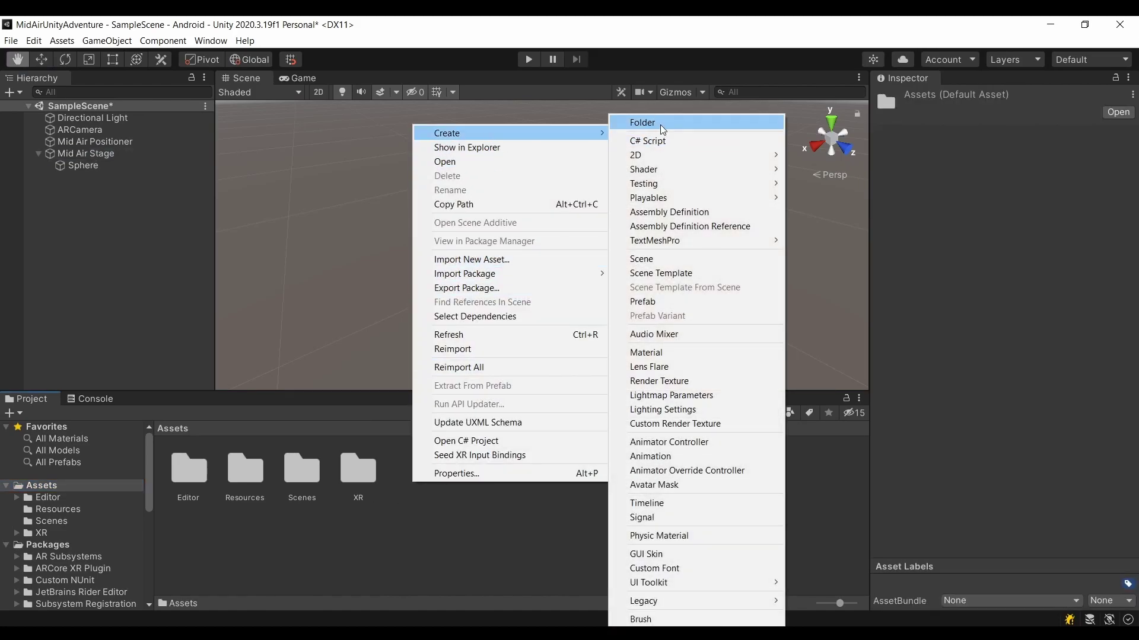
left_click(660, 123)
type("Materials")
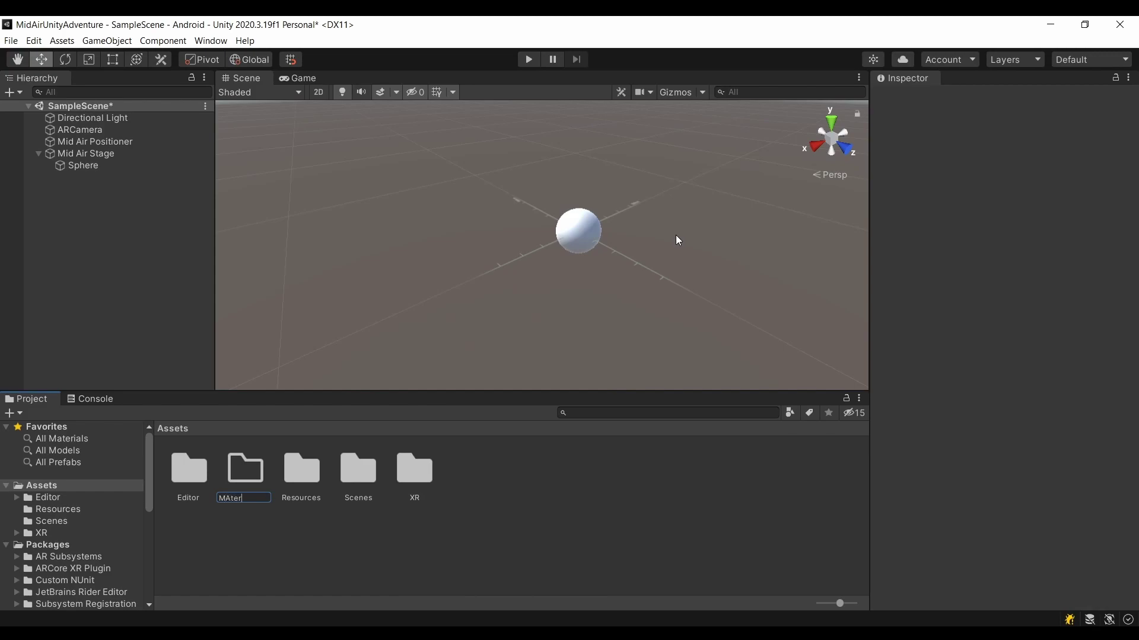
Step: Create a material named ColorSphere inside the Materials folder
left_click(254, 474)
double_click(255, 473)
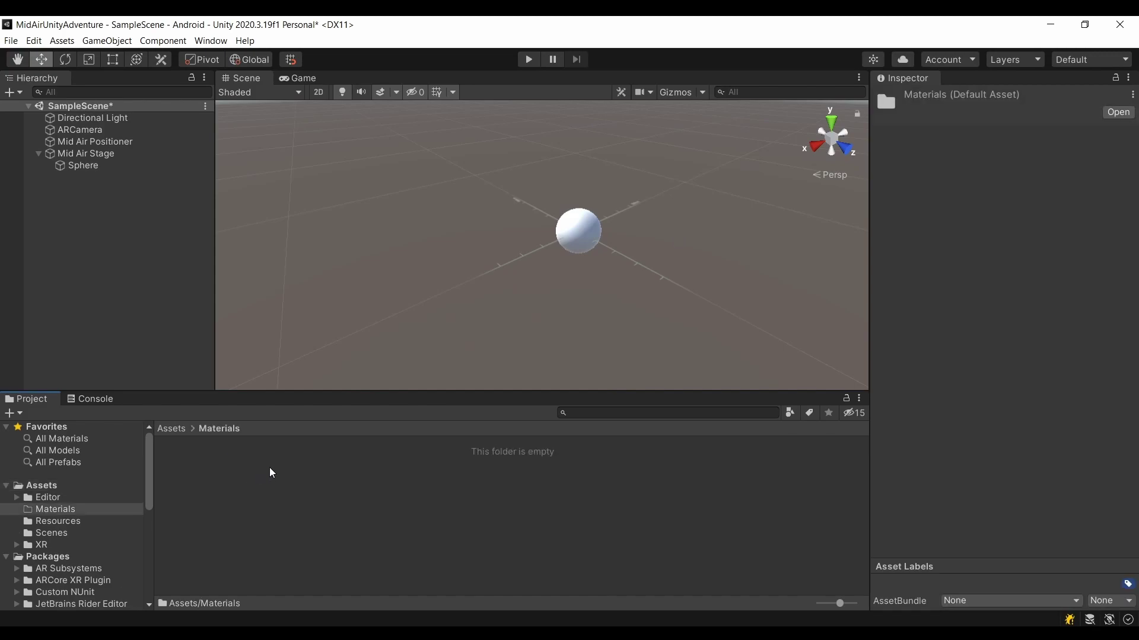
right_click(269, 467)
mouse_move(368, 116)
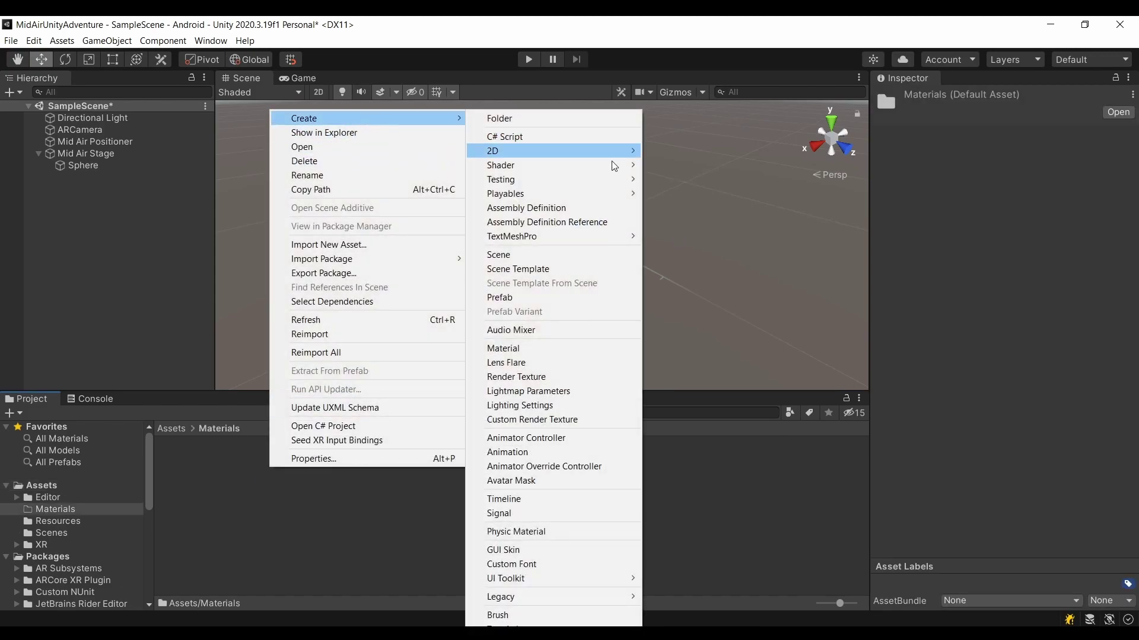
left_click(606, 348)
type("ColorS")
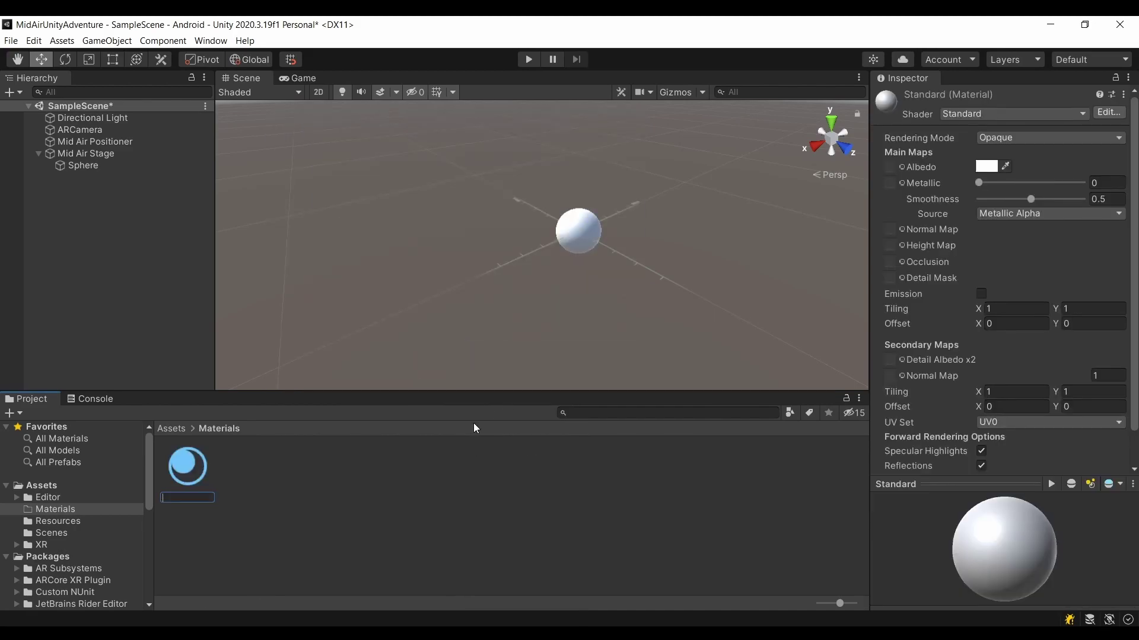
type("phere")
key("Return")
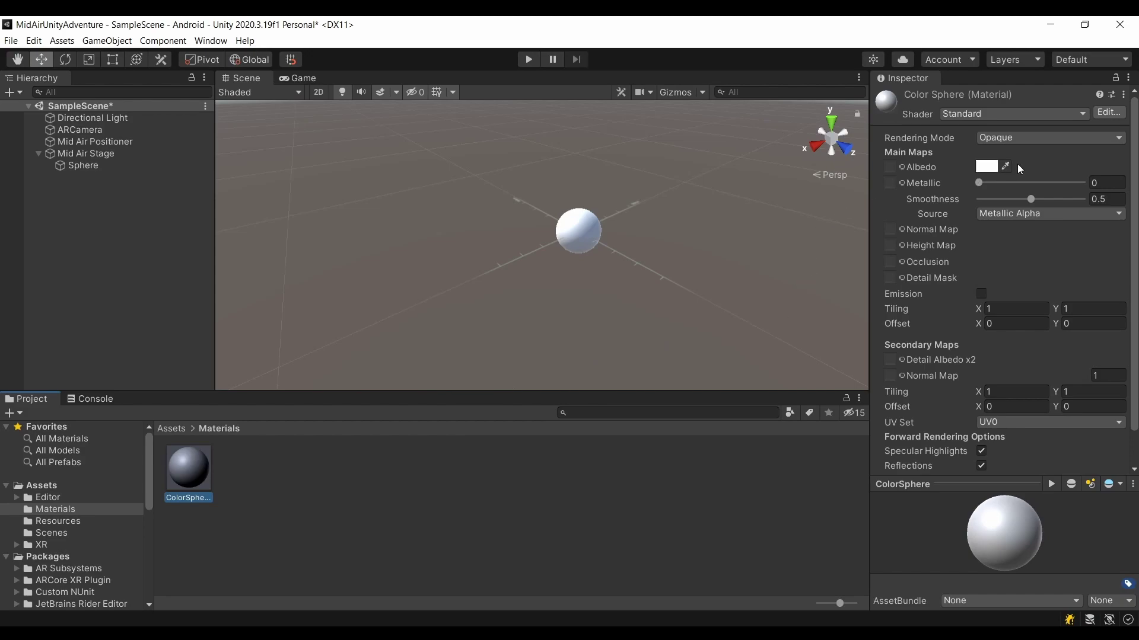
Step: Set the ColorSphere material's albedo to blue 00A7FF and apply the material to the Sphere under Mid Air Stage
left_click(987, 167)
left_click(990, 301)
left_click(1041, 268)
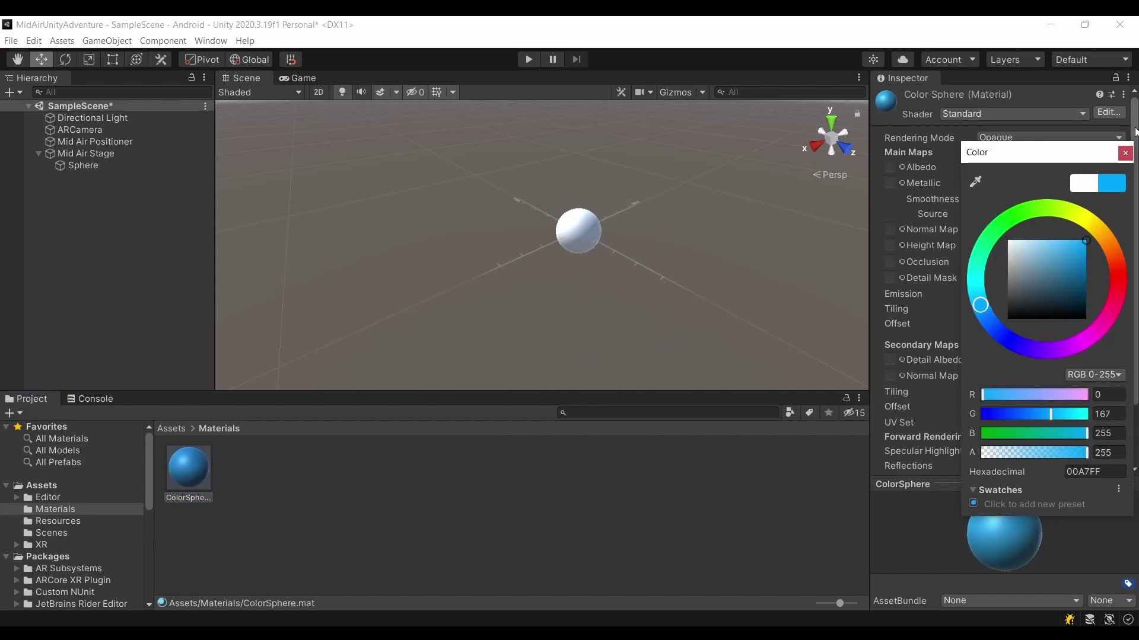
left_click(1125, 153)
left_click_drag(188, 467, 91, 165)
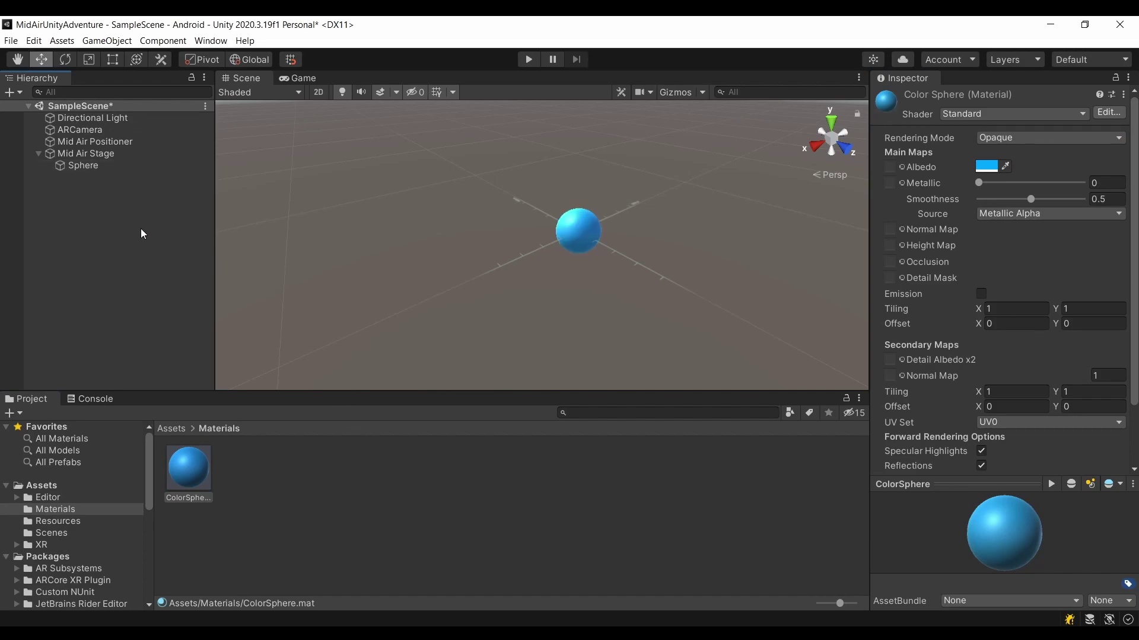
Step: Review Mid Air Stage's Stage Type and target visibility options, keeping MID_AIR and Tracked, Extended Tracked or Limited
left_click(102, 153)
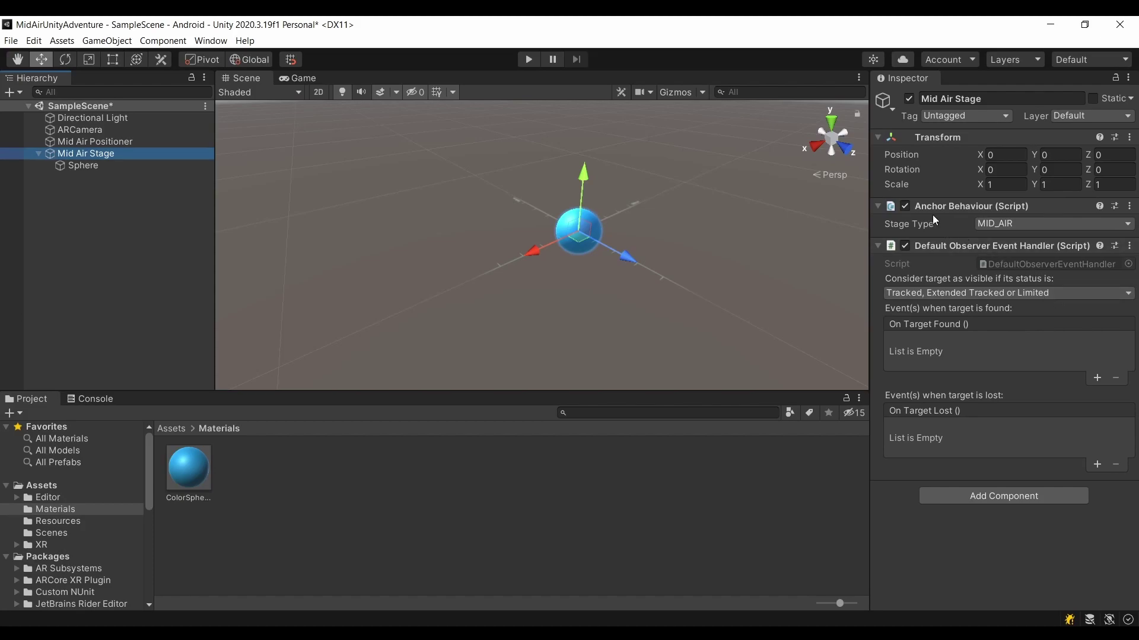
left_click(994, 223)
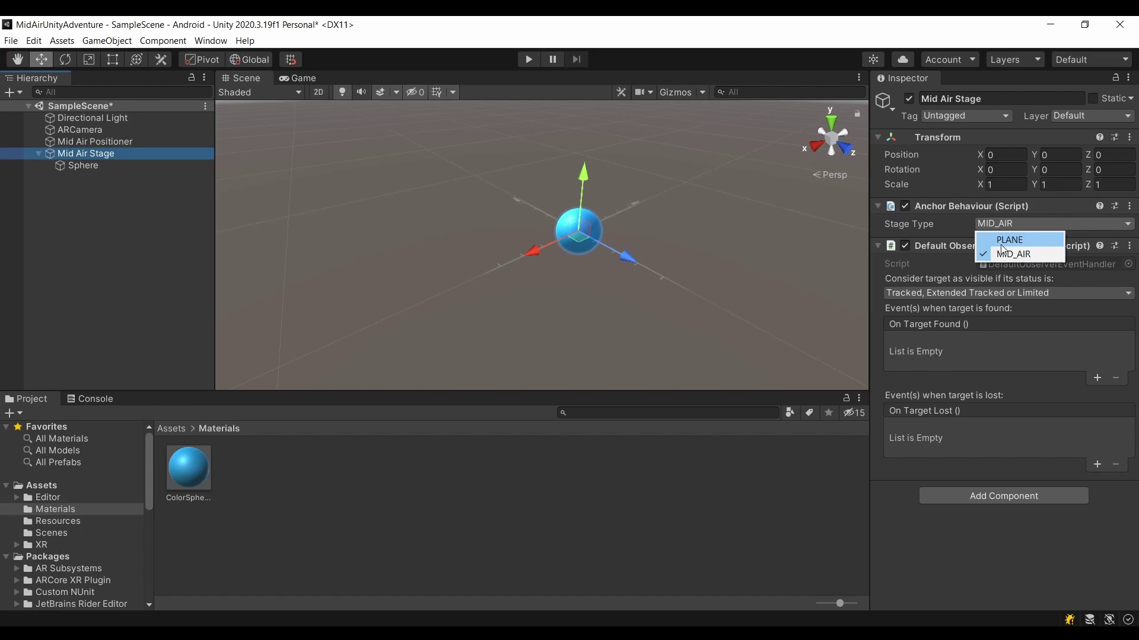
left_click(1010, 255)
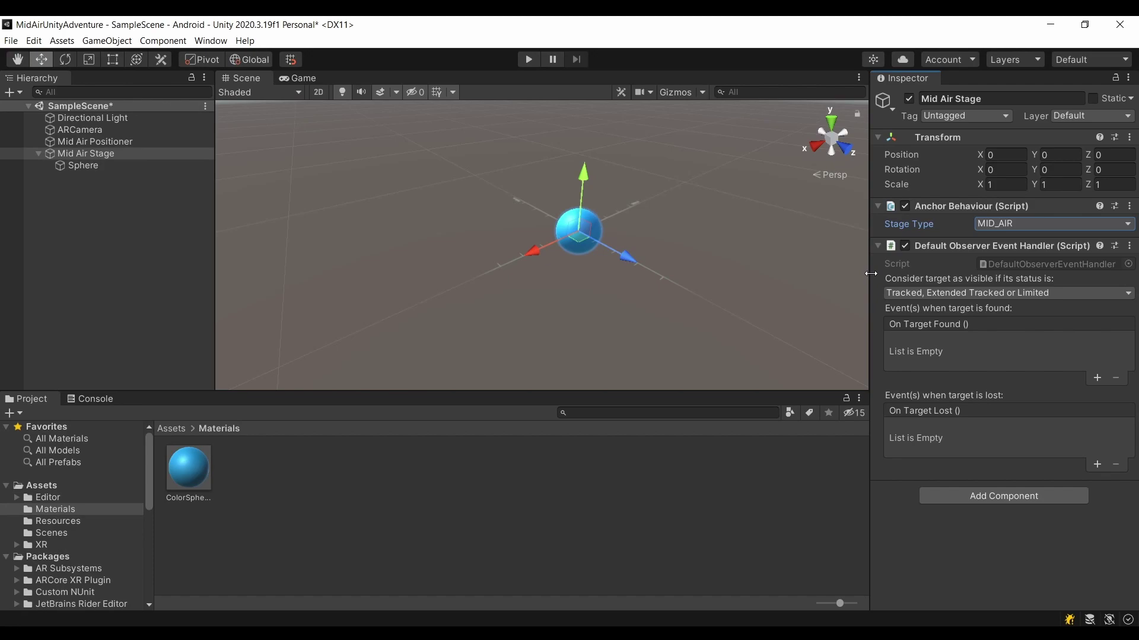
left_click(919, 293)
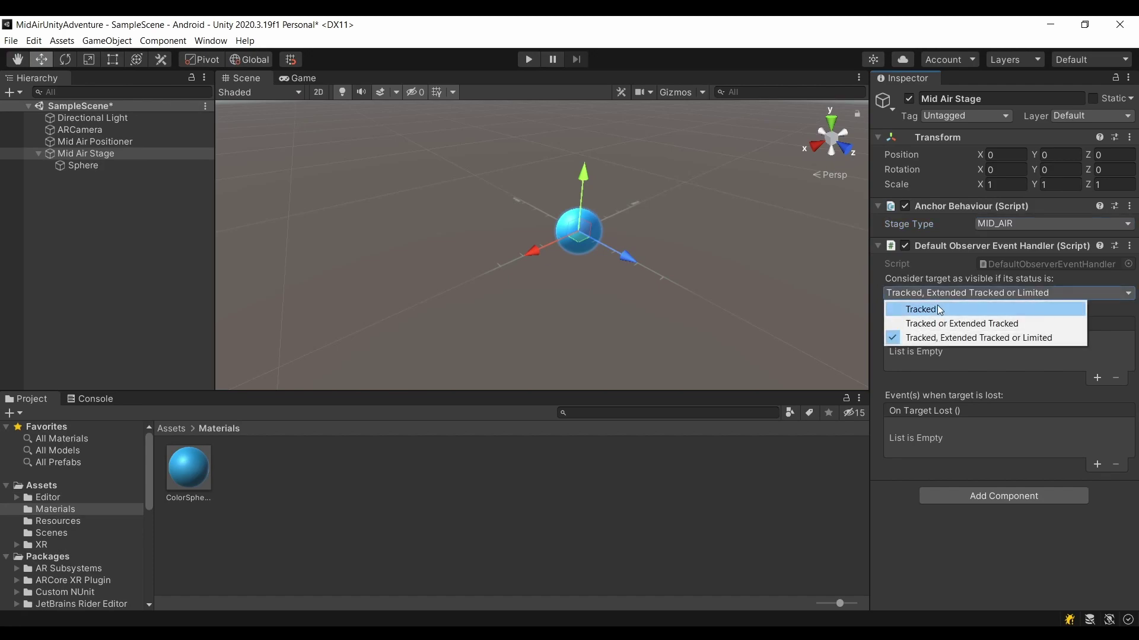
left_click(970, 338)
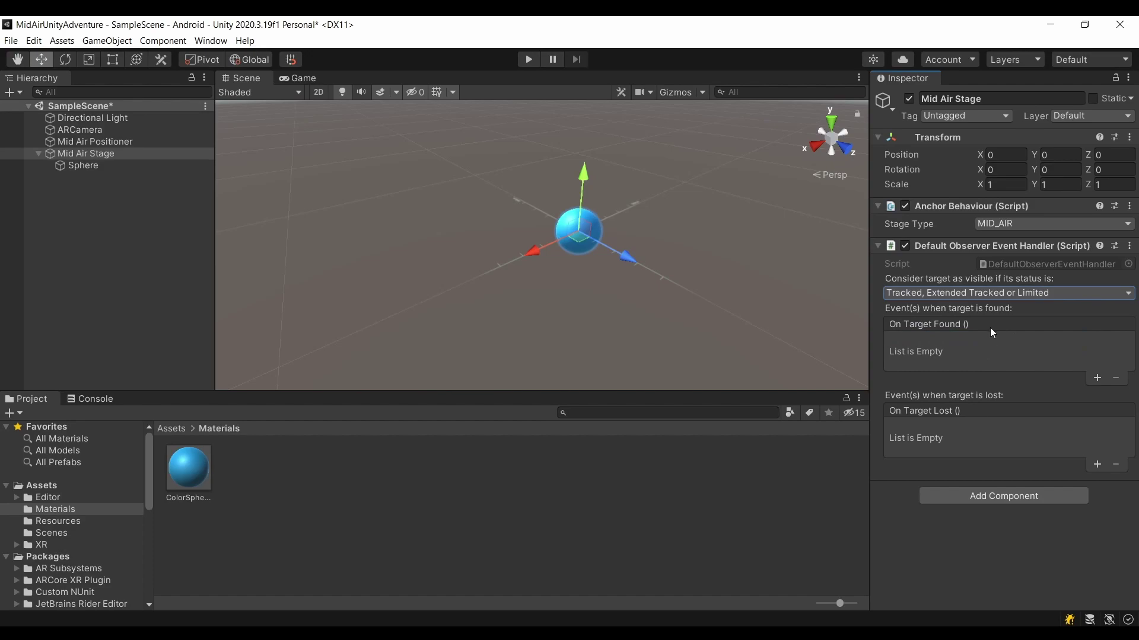